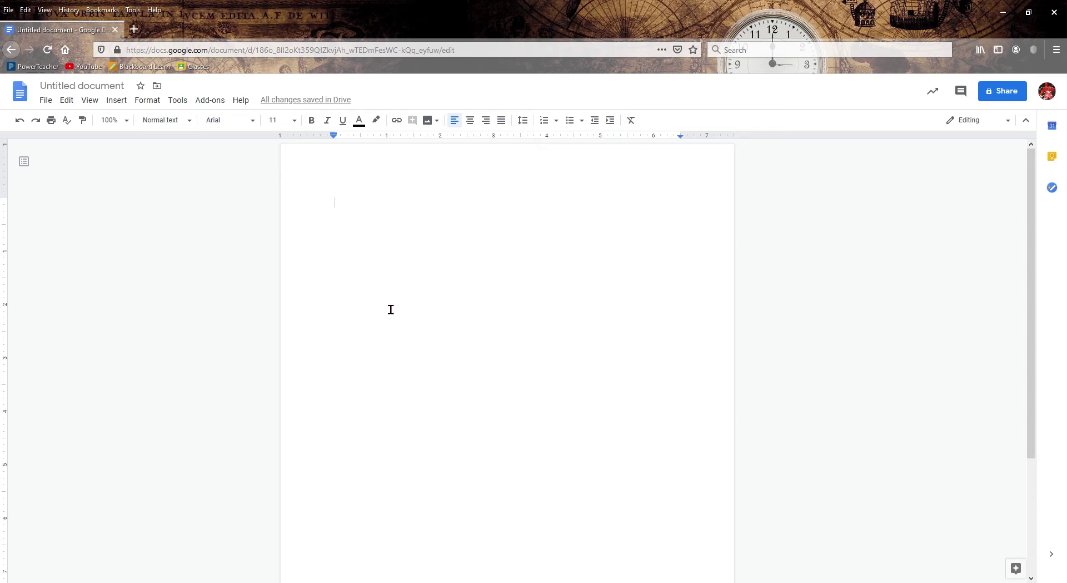
Rename the untitled document to 'Ecks_Rough Draft'
{"action": "left_click", "coordinate": [83, 89]}
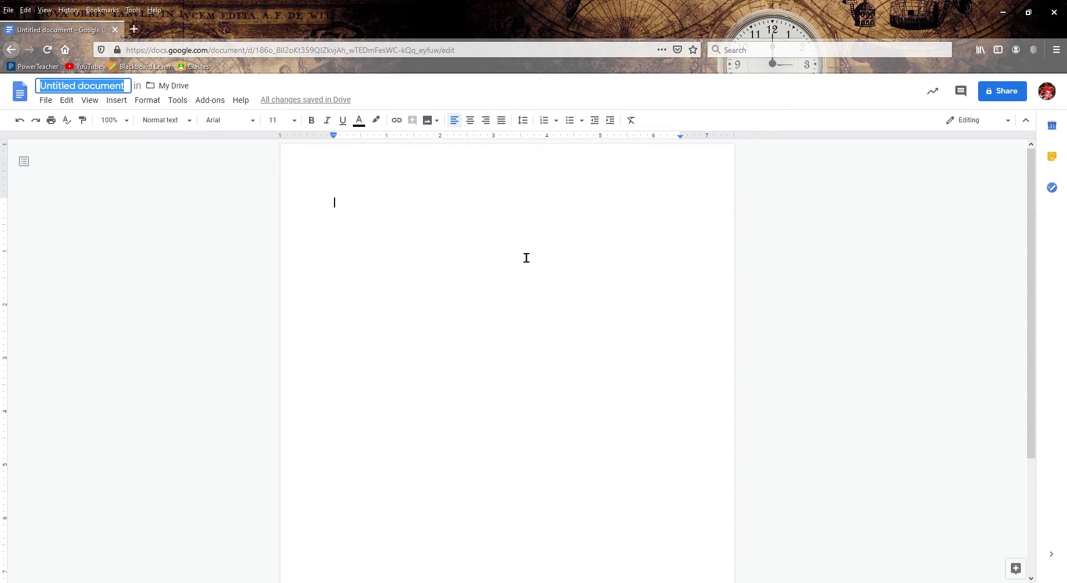
{"action": "type", "text": "Ec"}
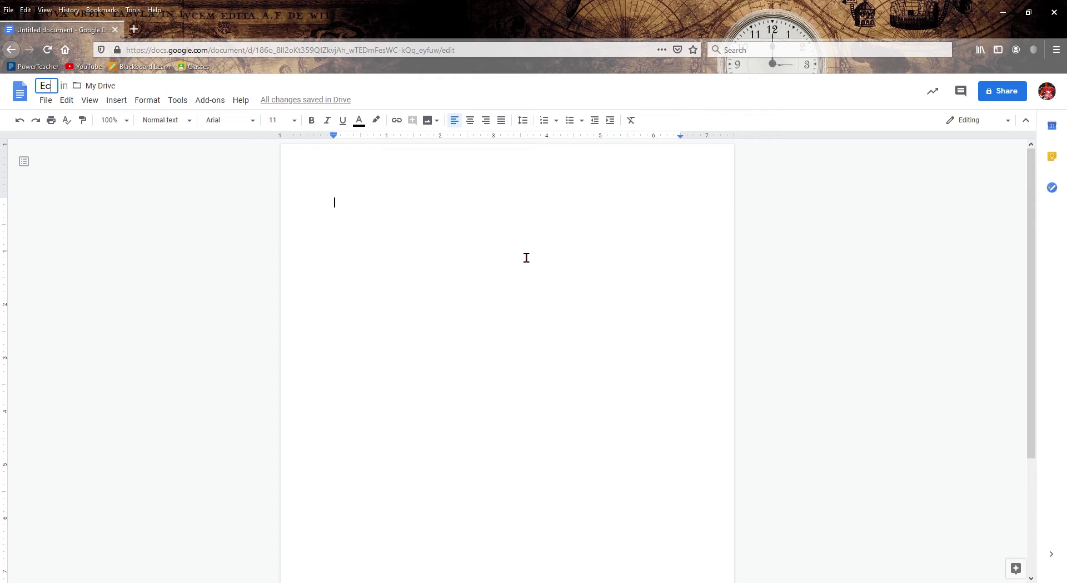
{"action": "type", "text": "ks_R"}
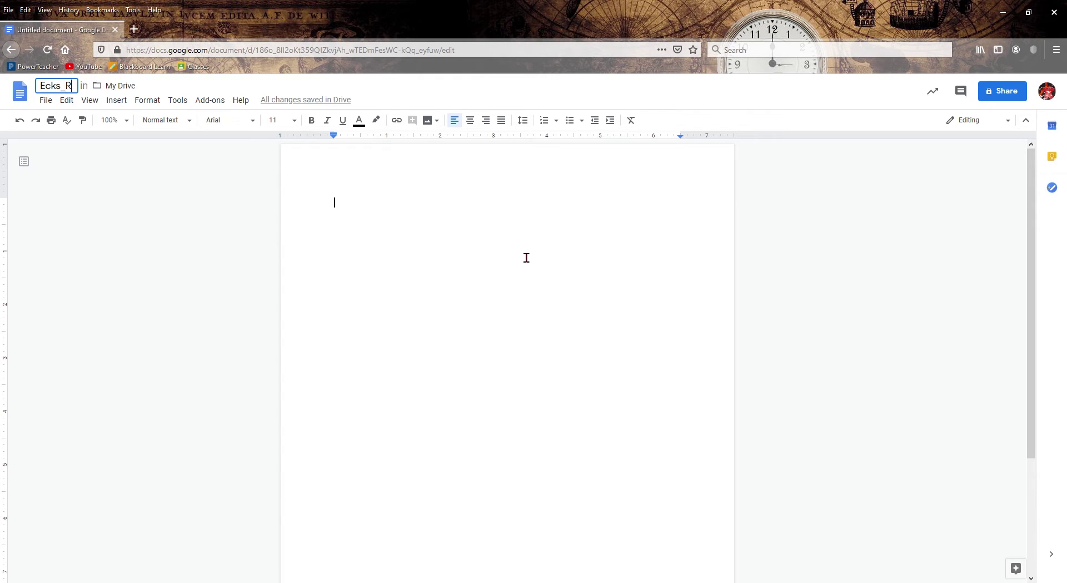
{"action": "type", "text": "ough Draft"}
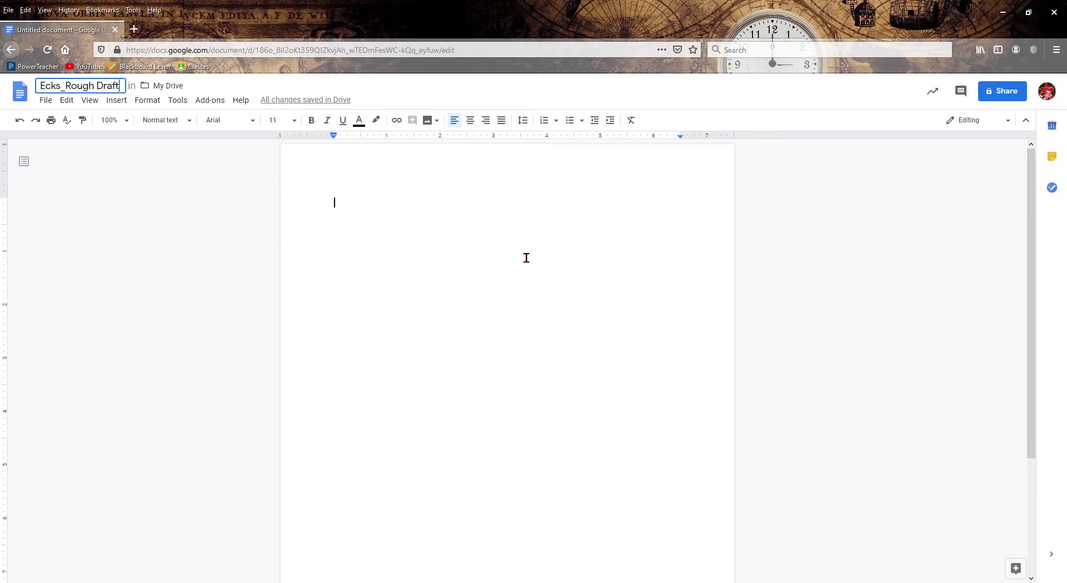
{"action": "left_click", "coordinate": [395, 214]}
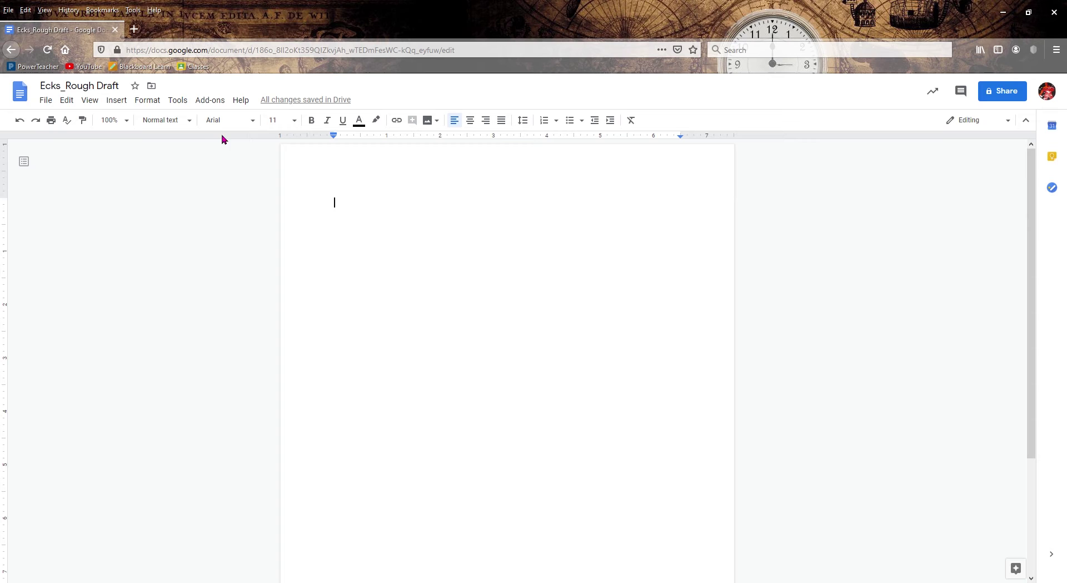
Set the font to Times New Roman, size 12, with double line spacing
{"action": "left_click", "coordinate": [254, 128]}
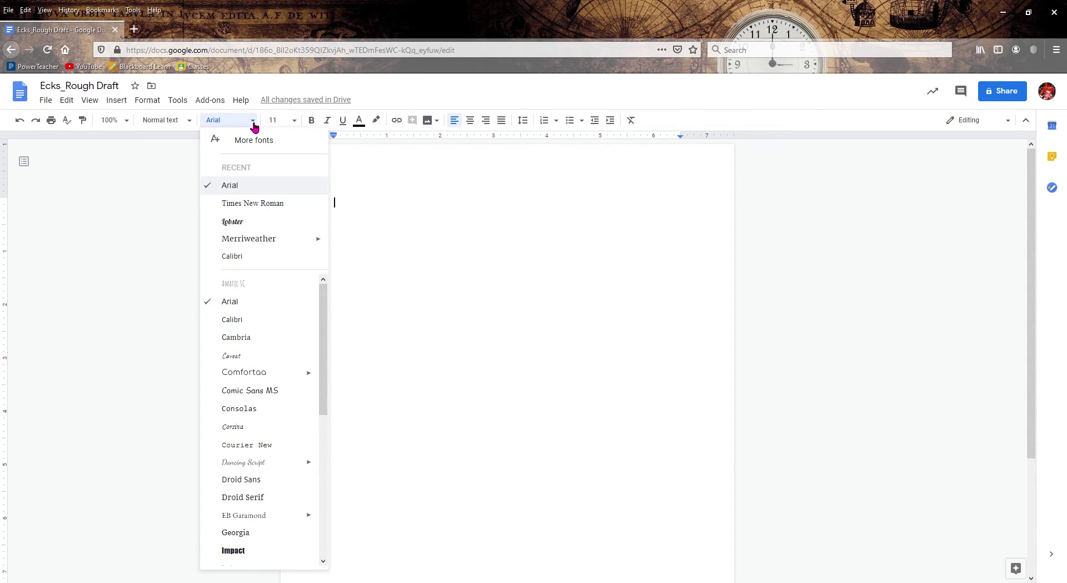
{"action": "left_click", "coordinate": [261, 204]}
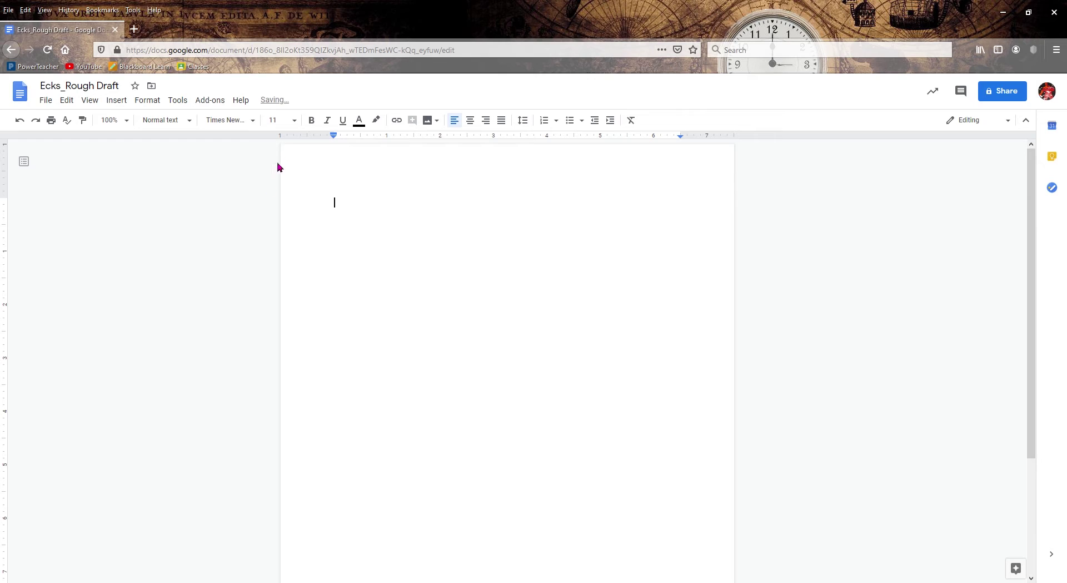
{"action": "left_click", "coordinate": [294, 120]}
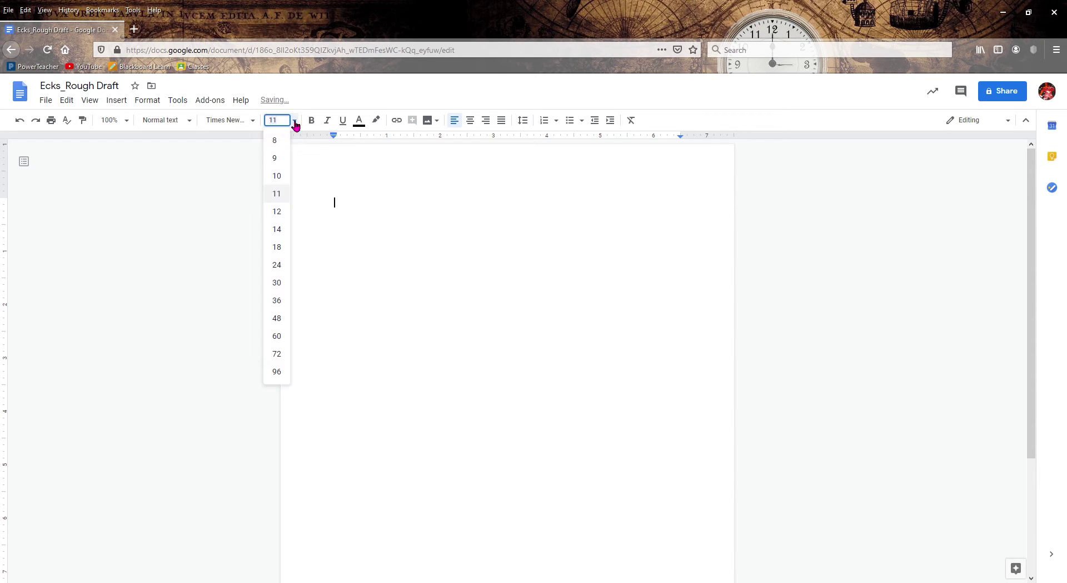
{"action": "left_click", "coordinate": [276, 212]}
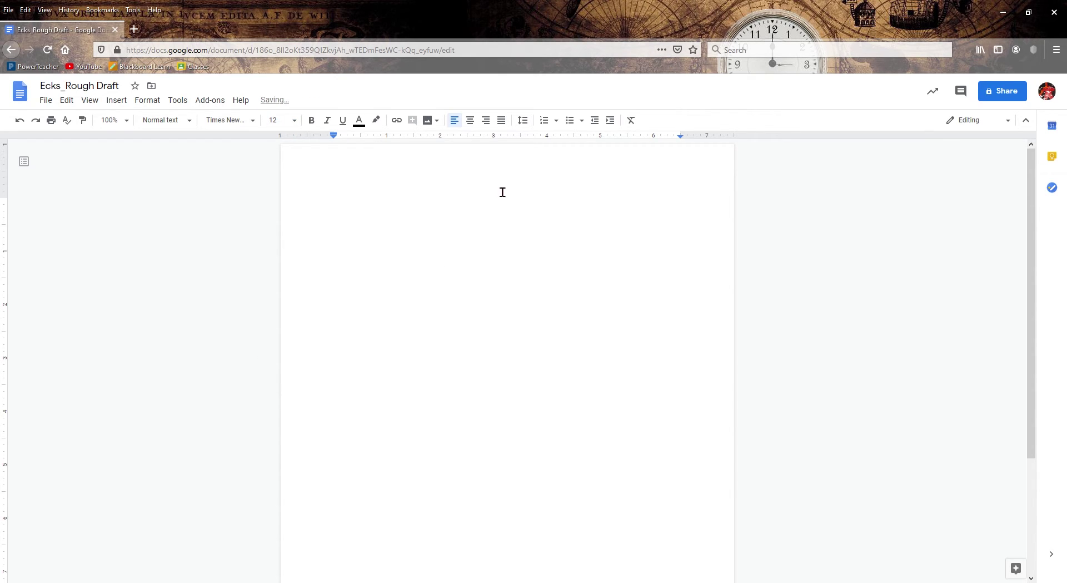
{"action": "left_click", "coordinate": [531, 133]}
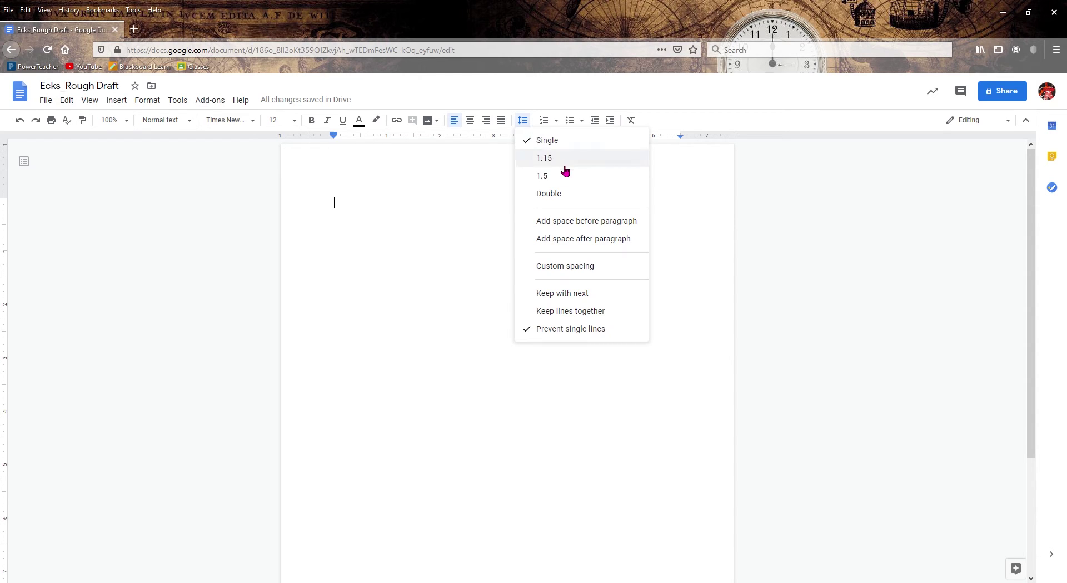
{"action": "left_click", "coordinate": [566, 198]}
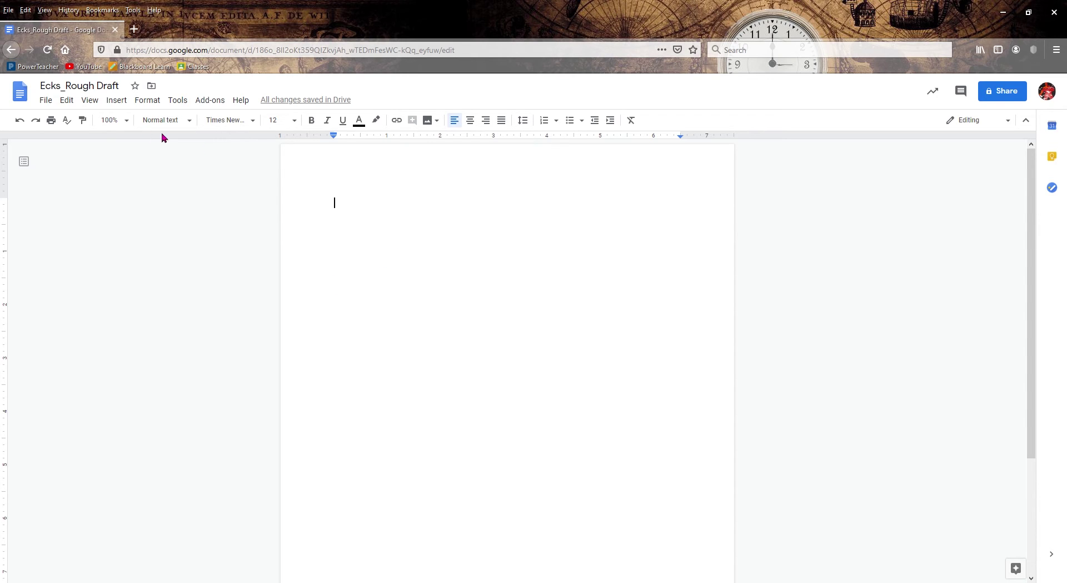
{"action": "left_click", "coordinate": [53, 105]}
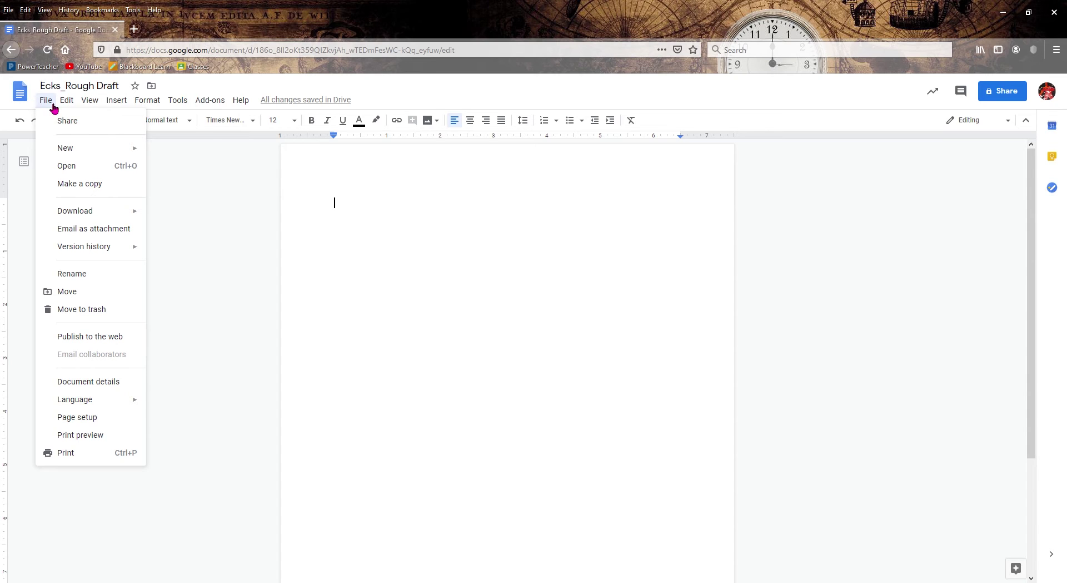
{"action": "left_click", "coordinate": [109, 418]}
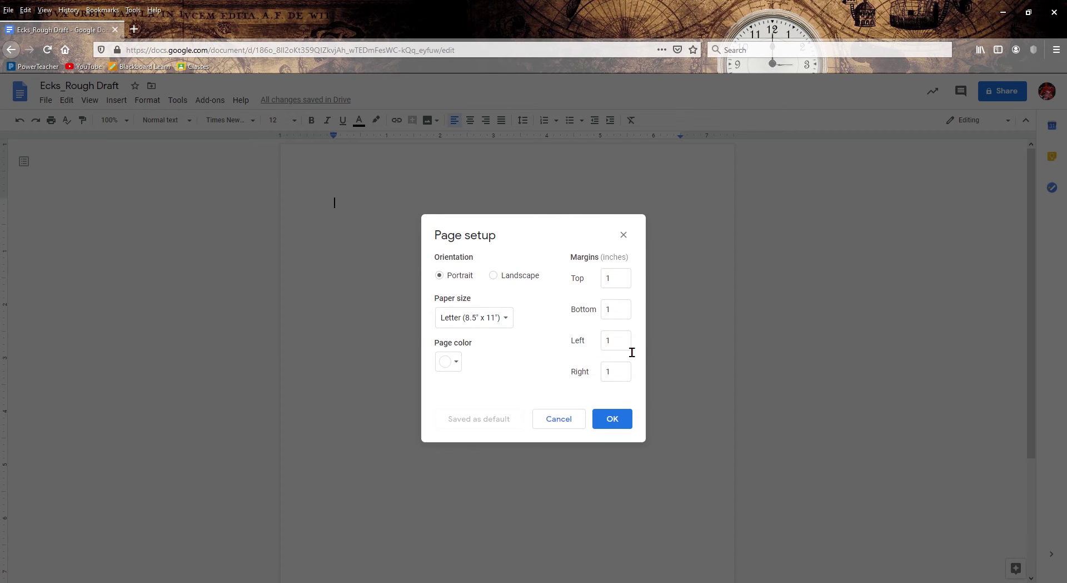
{"action": "left_click", "coordinate": [616, 417]}
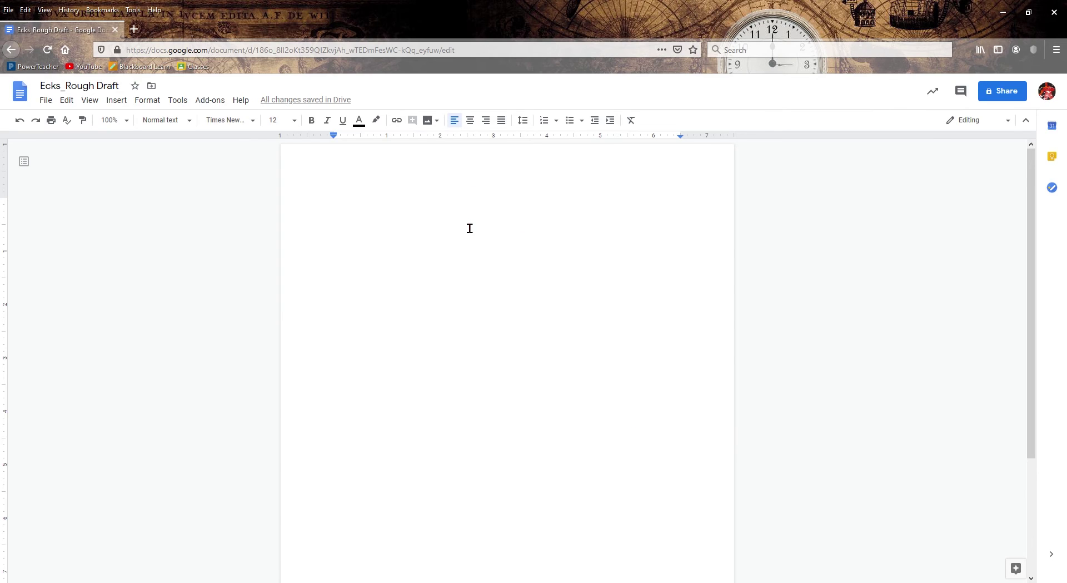
Add a top-right page number header with the student's surname before the number
{"action": "left_click", "coordinate": [117, 101]}
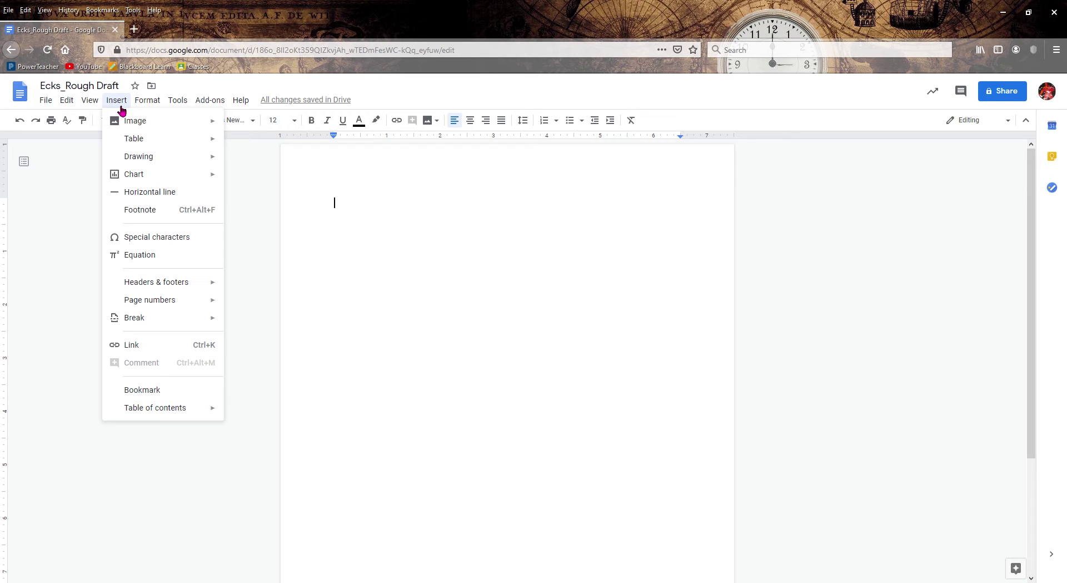
{"action": "mouse_move", "coordinate": [177, 300]}
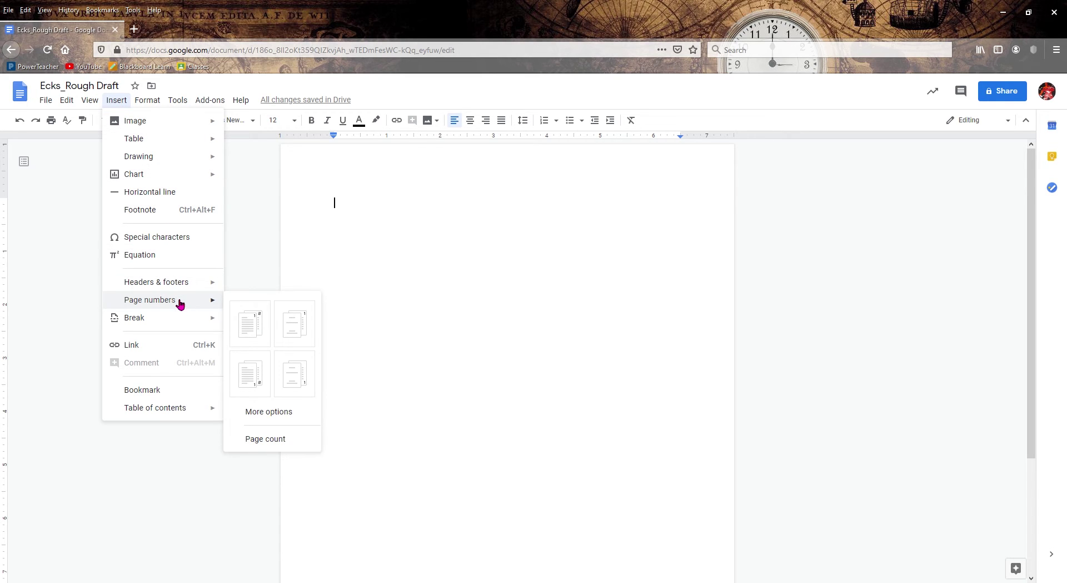
{"action": "left_click", "coordinate": [263, 346]}
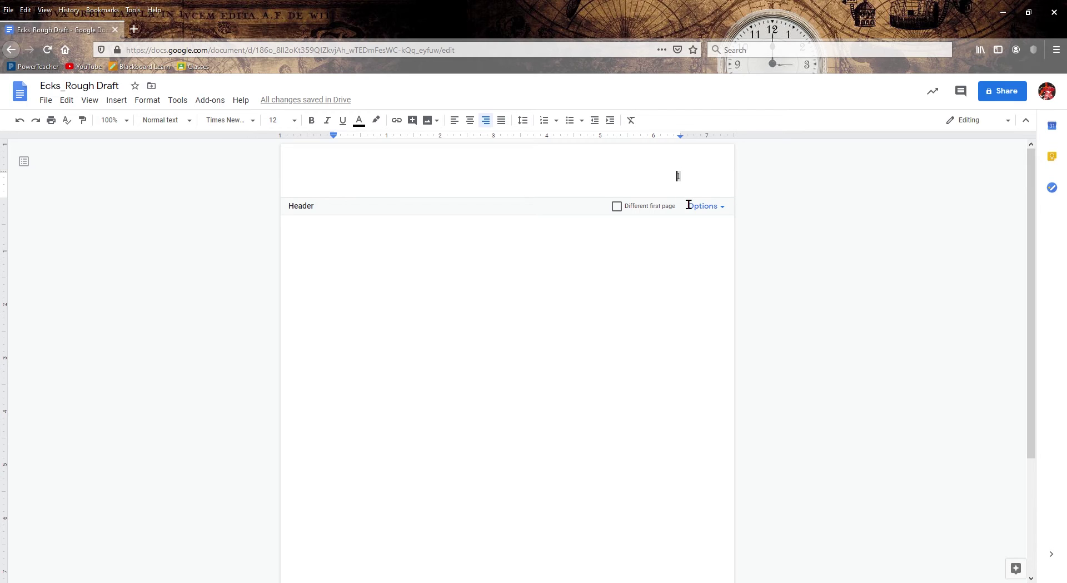
{"action": "type", "text": "Ecks"}
{"action": "left_click", "coordinate": [609, 291]}
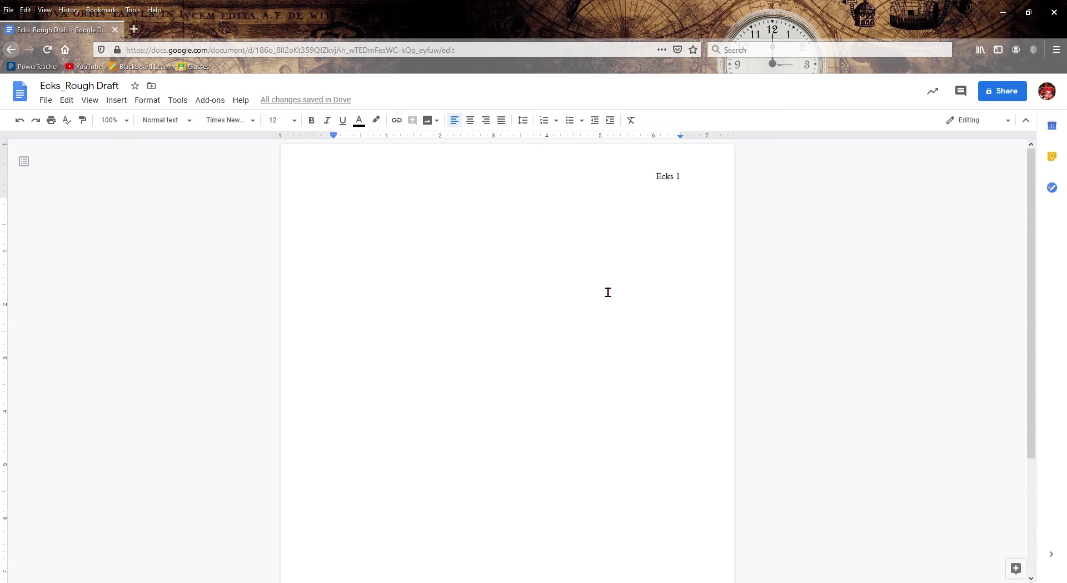
Insert empty lines at the top of page 1 to push the starting point down
{"action": "scroll", "coordinate": [563, 356], "scroll_direction": "down", "scroll_amount": 1}
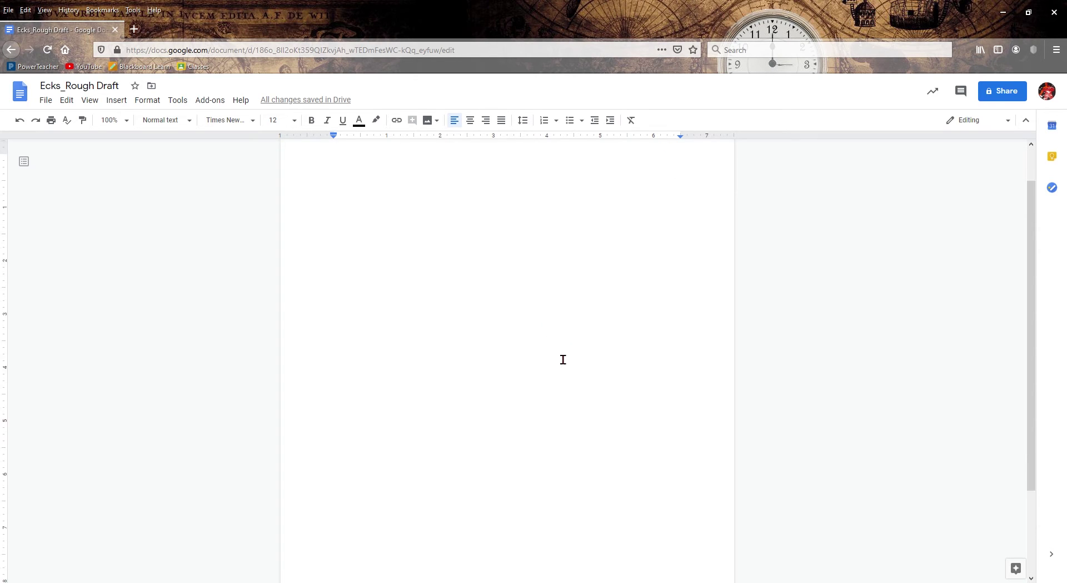
{"action": "scroll", "coordinate": [563, 359], "scroll_direction": "down", "scroll_amount": 3}
{"action": "scroll", "coordinate": [563, 359], "scroll_direction": "up", "scroll_amount": 4}
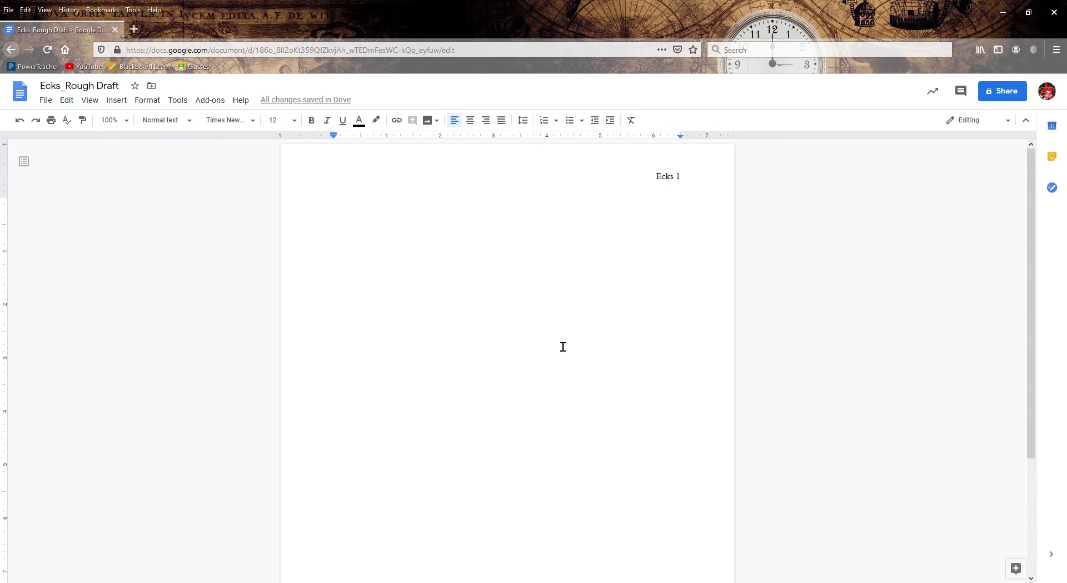
{"action": "scroll", "coordinate": [560, 389], "scroll_direction": "down", "scroll_amount": 1}
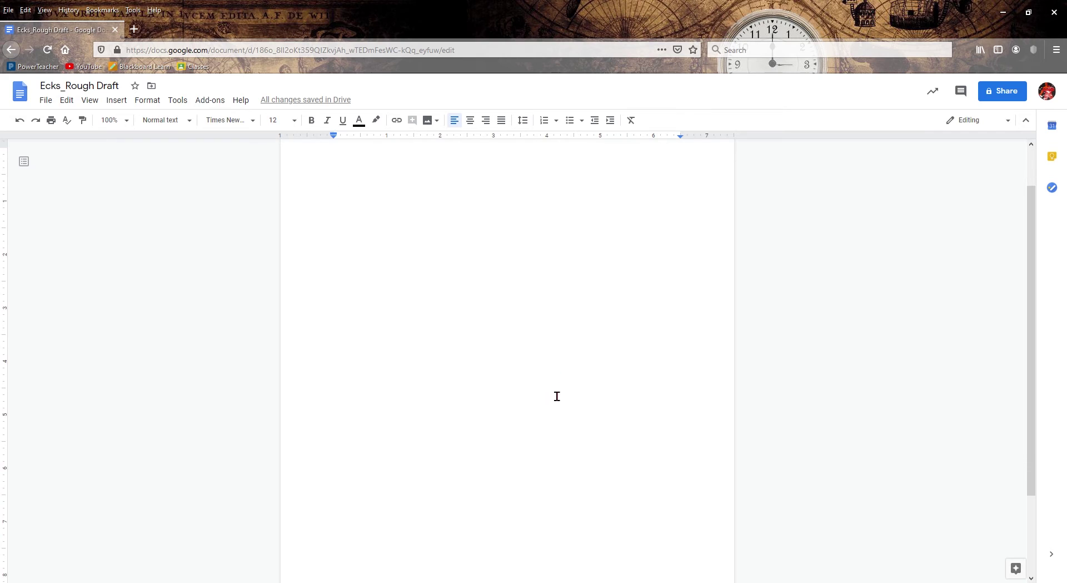
{"action": "scroll", "coordinate": [557, 395], "scroll_direction": "up", "scroll_amount": 1}
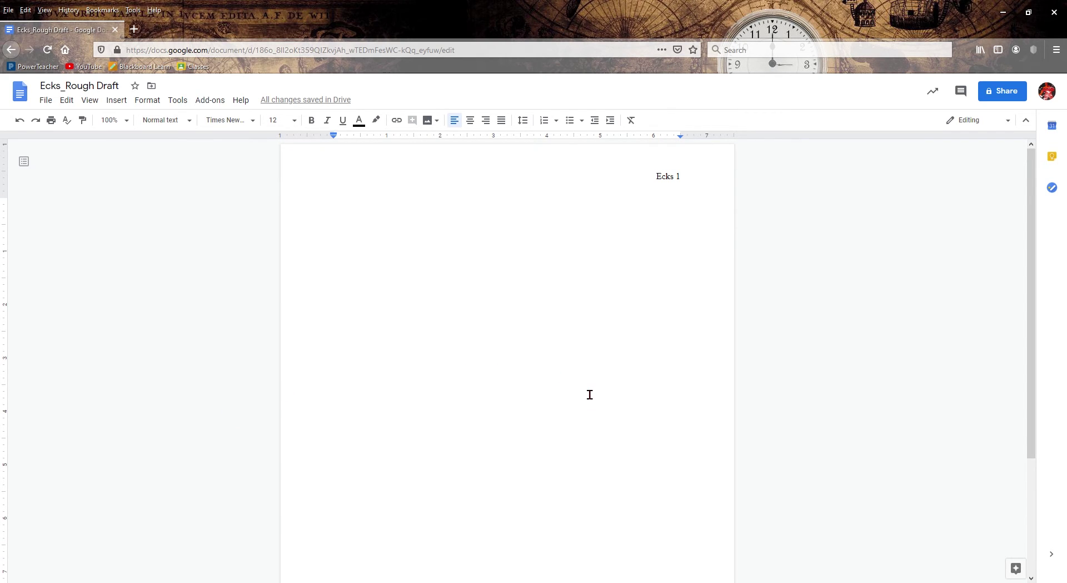
{"action": "key", "text": "Return"}
{"action": "scroll", "coordinate": [443, 414], "scroll_direction": "down", "scroll_amount": 3}
{"action": "scroll", "coordinate": [297, 397], "scroll_direction": "up", "scroll_amount": 1}
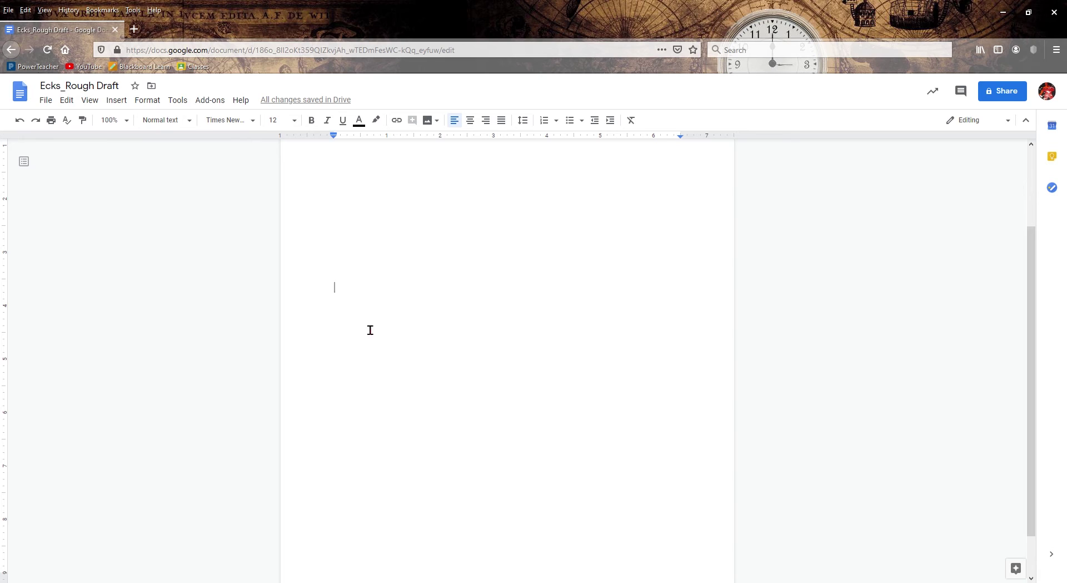
Type the centred heading 'Title of Paper', correcting a typo, with blank lines below it
{"action": "left_click", "coordinate": [470, 121]}
{"action": "type", "text": "Tilt"}
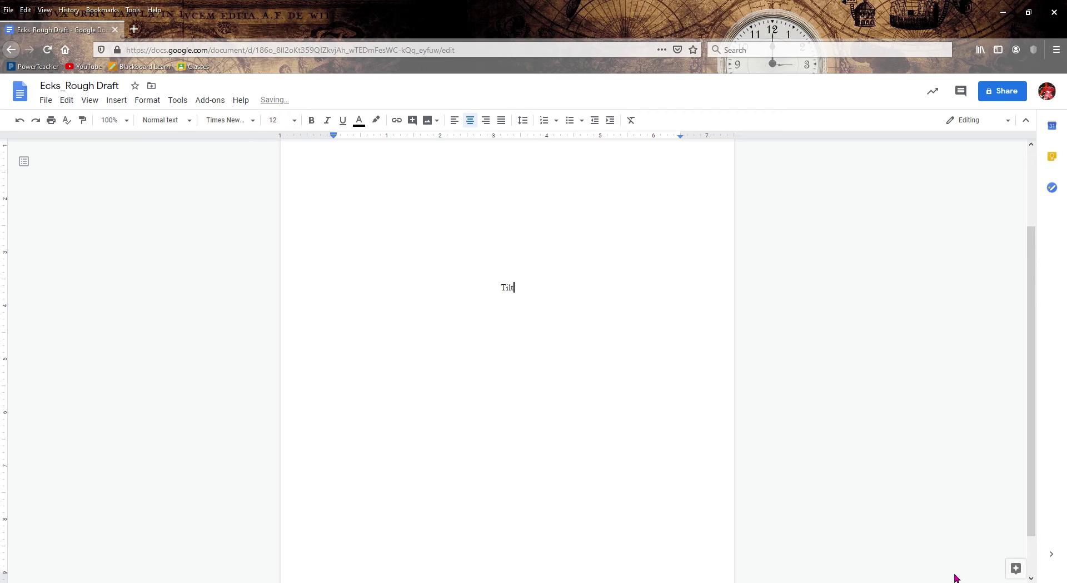
{"action": "key", "text": "BackSpace"}
{"action": "key", "text": "BackSpace"}
{"action": "type", "text": "tle of Paper"}
{"action": "key", "text": "Return"}
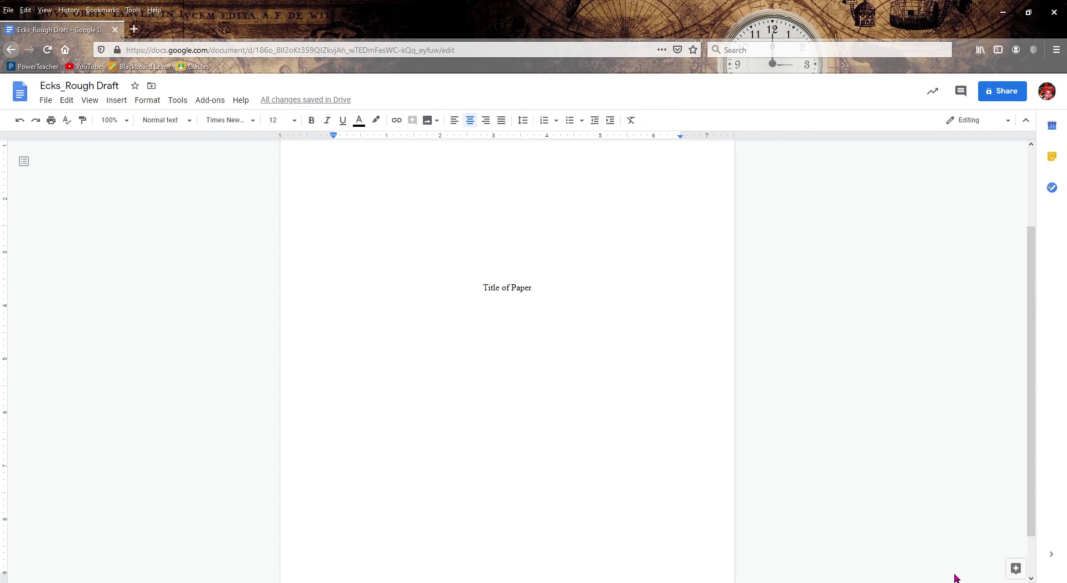
{"action": "key", "text": "Return"}
{"action": "key", "text": "Return"}
{"action": "key", "text": "Return"}
{"action": "key", "text": "Return"}
{"action": "key", "text": "Return"}
{"action": "key", "text": "Return"}
{"action": "key", "text": "Return"}
{"action": "key", "text": "Return"}
{"action": "key", "text": "Return"}
{"action": "key", "text": "Return"}
{"action": "key", "text": "Return"}
{"action": "key", "text": "Return"}
{"action": "key", "text": "ctrl+l"}
{"action": "key", "text": "BackSpace"}
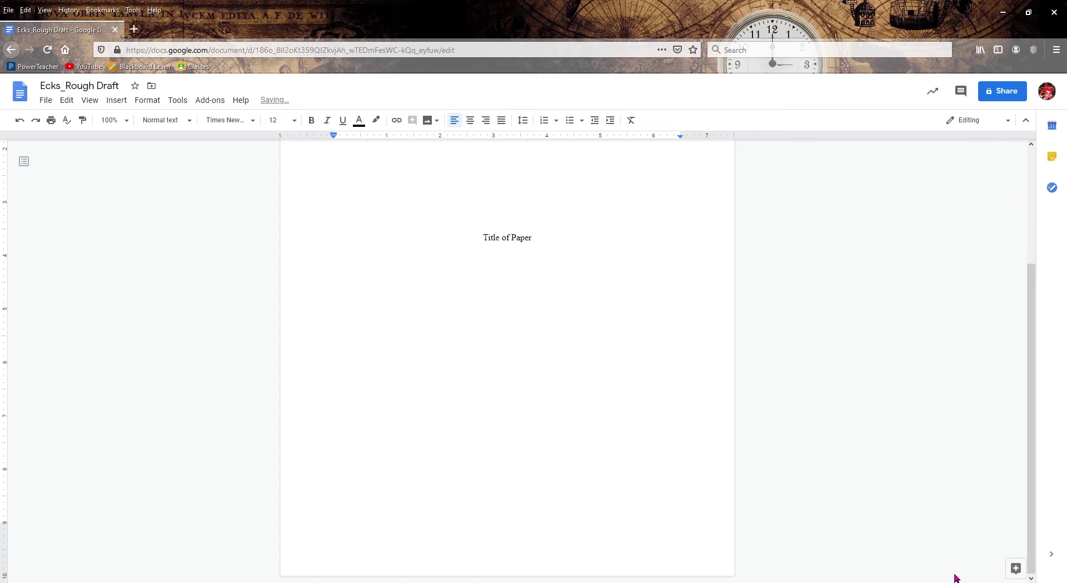
Add centred lines for the student's name, teacher's name, Period 47 and 31 February 2020
{"action": "left_click", "coordinate": [470, 121]}
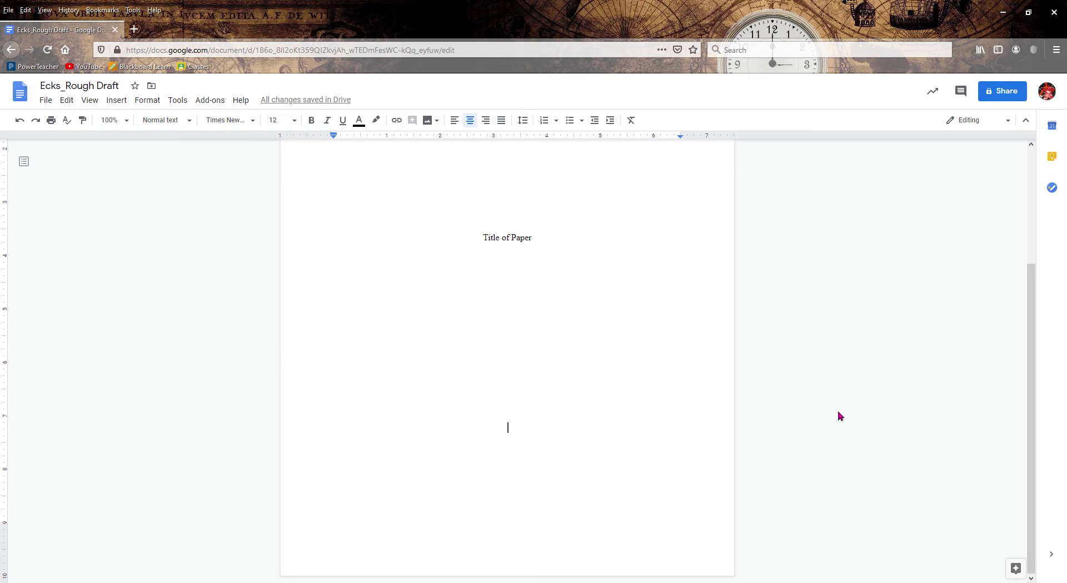
{"action": "type", "text": "Brandon Eck"}
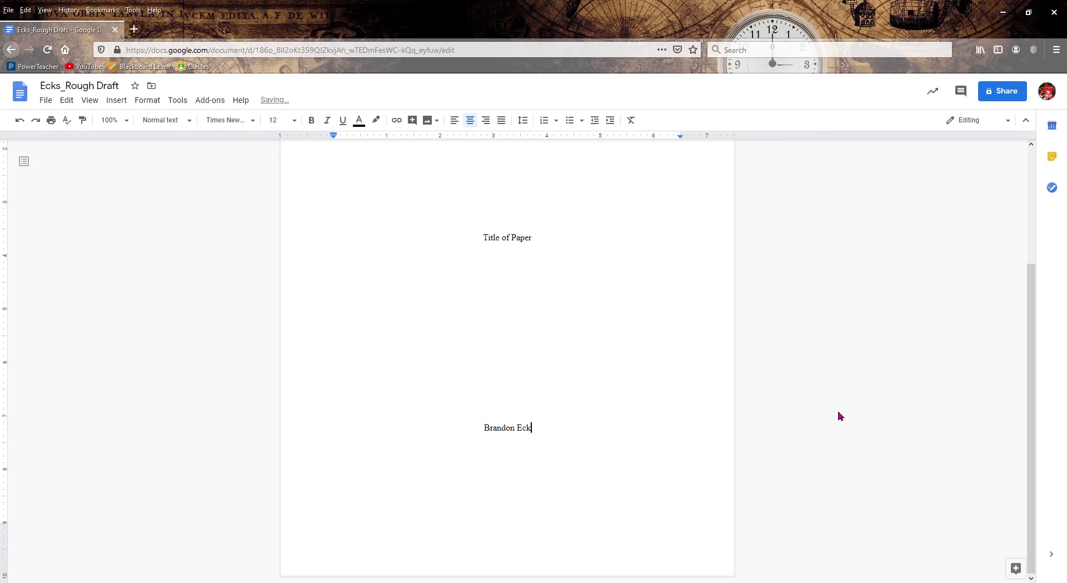
{"action": "type", "text": "s"}
{"action": "key", "text": "Return"}
{"action": "type", "text": "Mr. "}
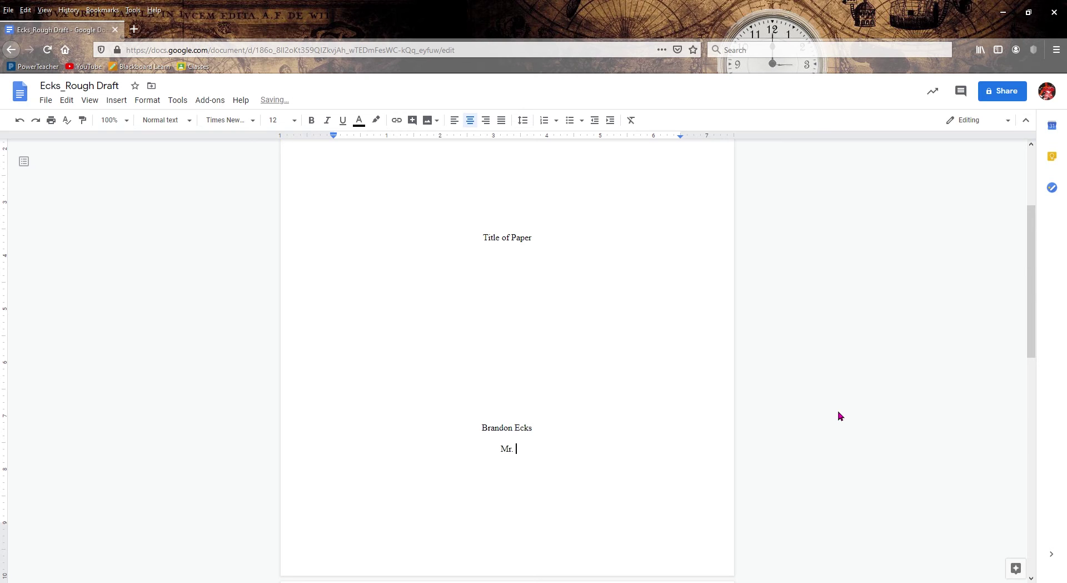
{"action": "type", "text": "Teacher"}
{"action": "key", "text": "Return"}
{"action": "type", "text": "Period"}
{"action": "key", "text": "Return"}
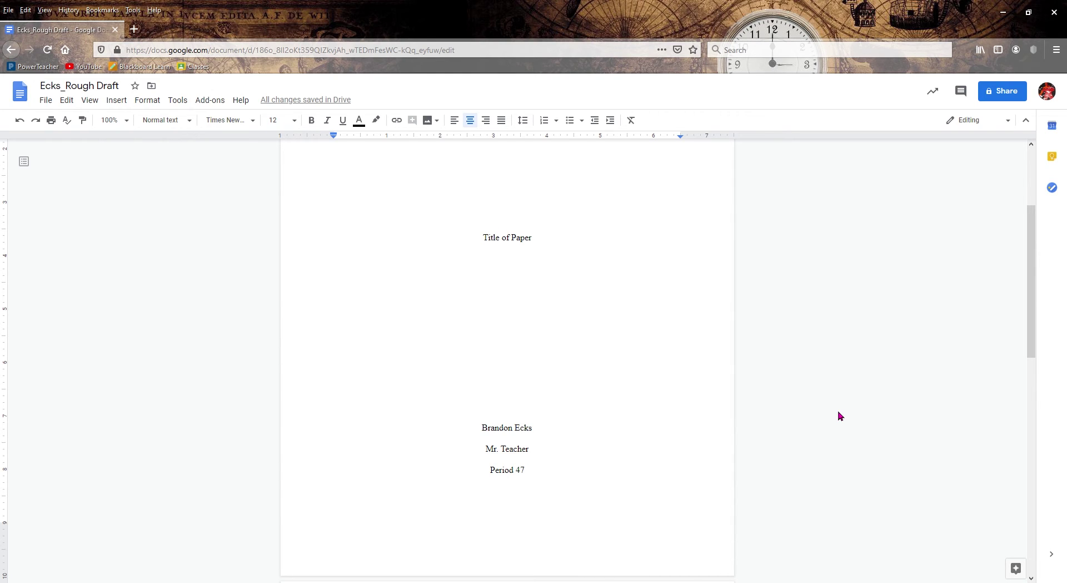
{"action": "type", "text": "31 February"}
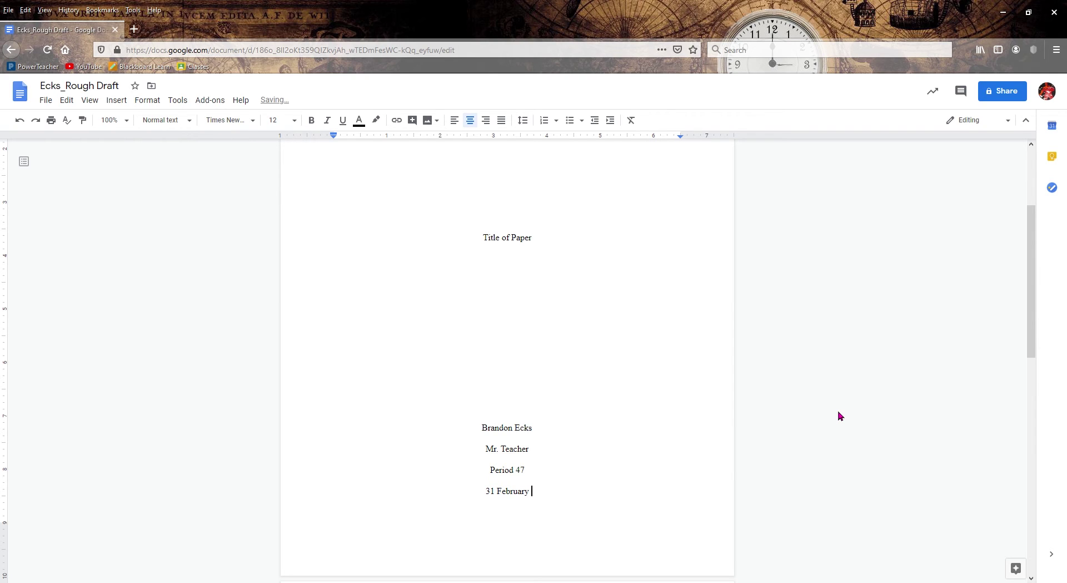
{"action": "type", "text": " 2020"}
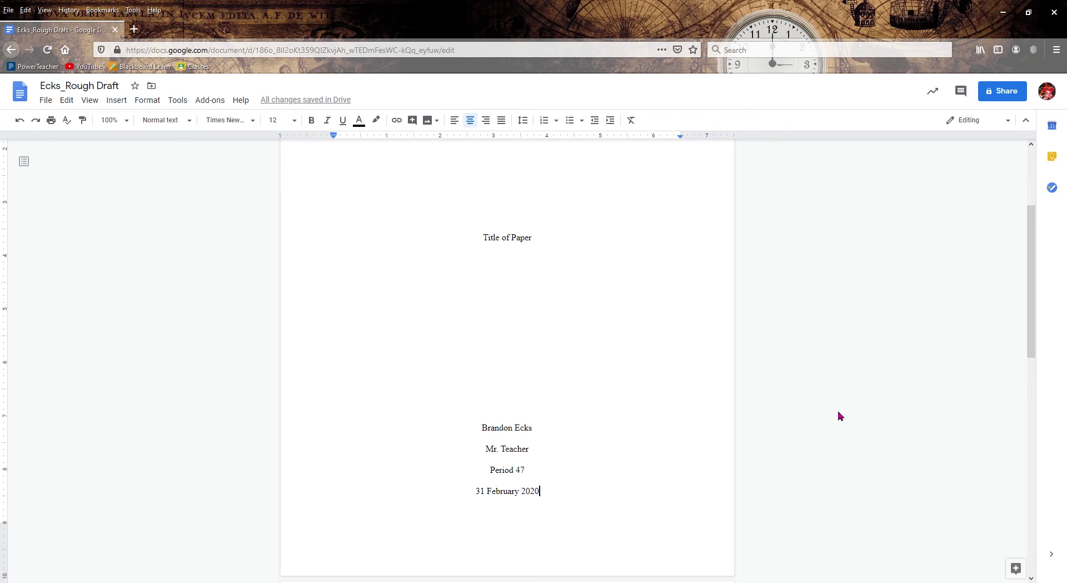
Insert a page break to begin page 2 with a centred first line
{"action": "key", "text": "ctrl+Return"}
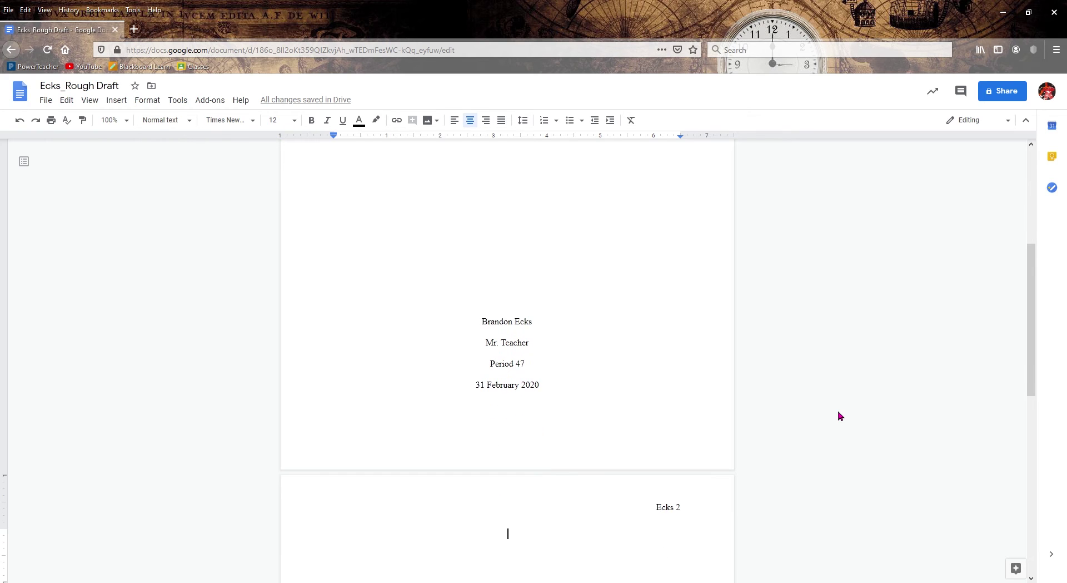
{"action": "key", "text": "ctrl+l"}
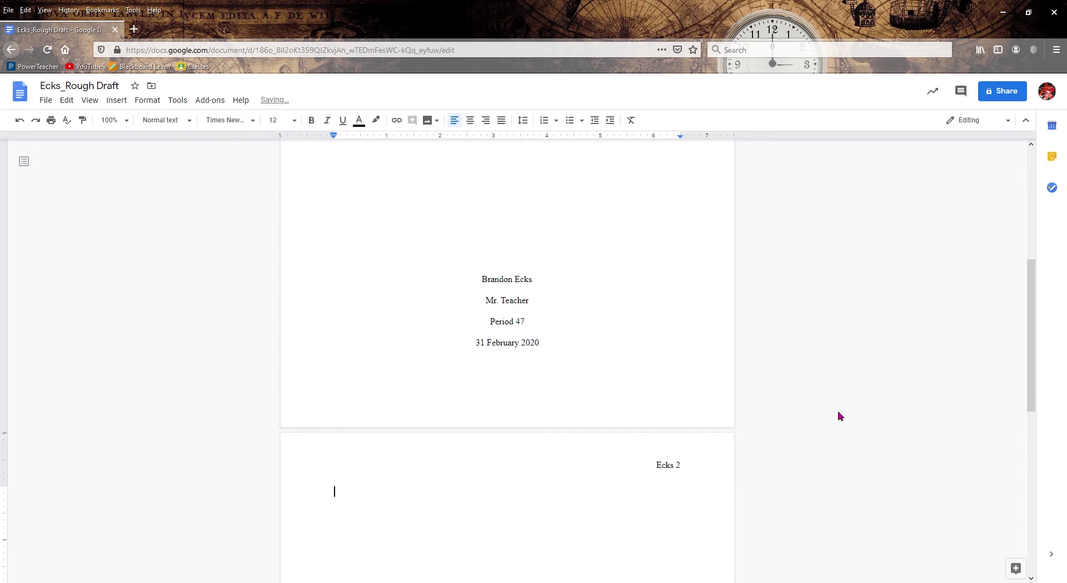
{"action": "key", "text": "ctrl+e"}
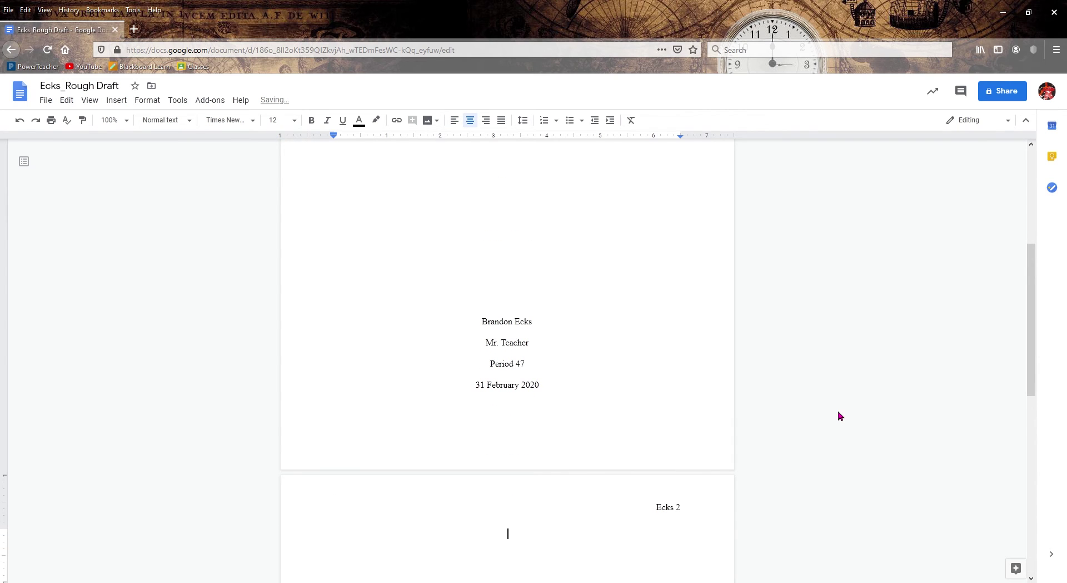
Type a left-aligned heading block on page 2: student's name, teacher, Period 47, 31 February 2020
{"action": "scroll", "coordinate": [639, 405], "scroll_direction": "down", "scroll_amount": 5}
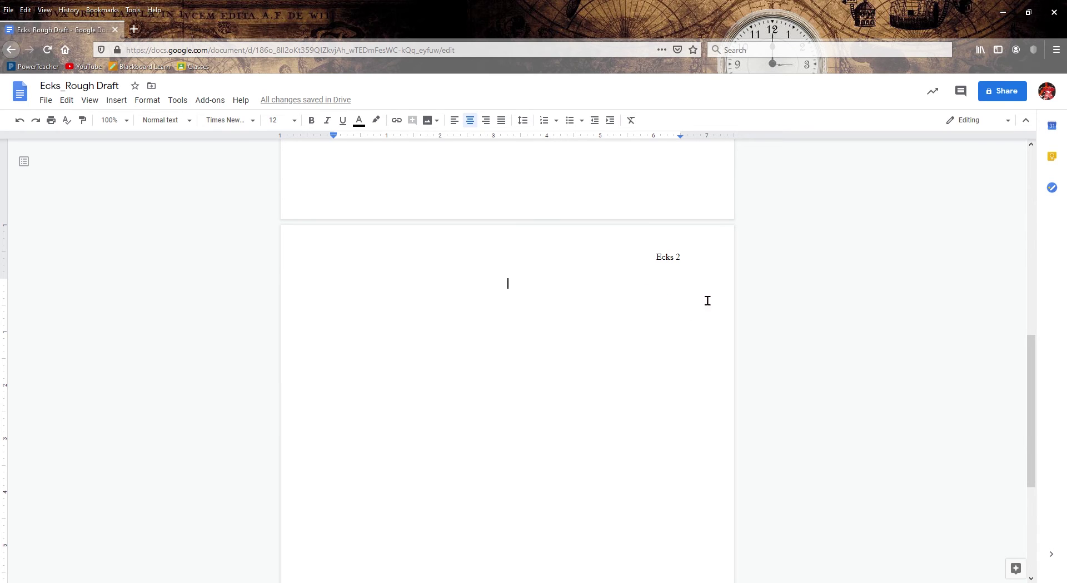
{"action": "scroll", "coordinate": [561, 416], "scroll_direction": "up", "scroll_amount": 3}
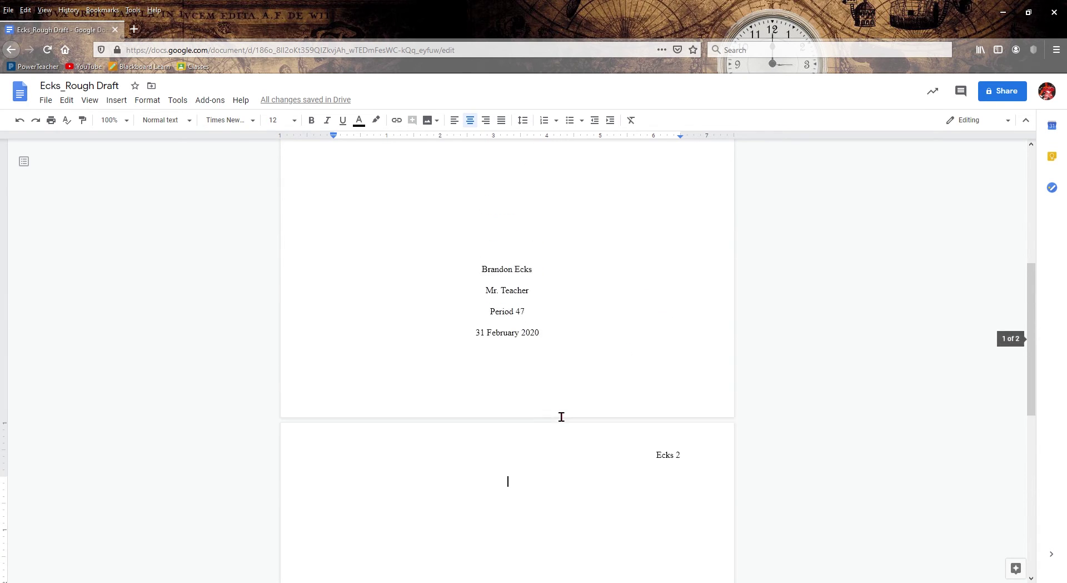
{"action": "scroll", "coordinate": [562, 416], "scroll_direction": "up", "scroll_amount": 3}
{"action": "scroll", "coordinate": [562, 417], "scroll_direction": "down", "scroll_amount": 6}
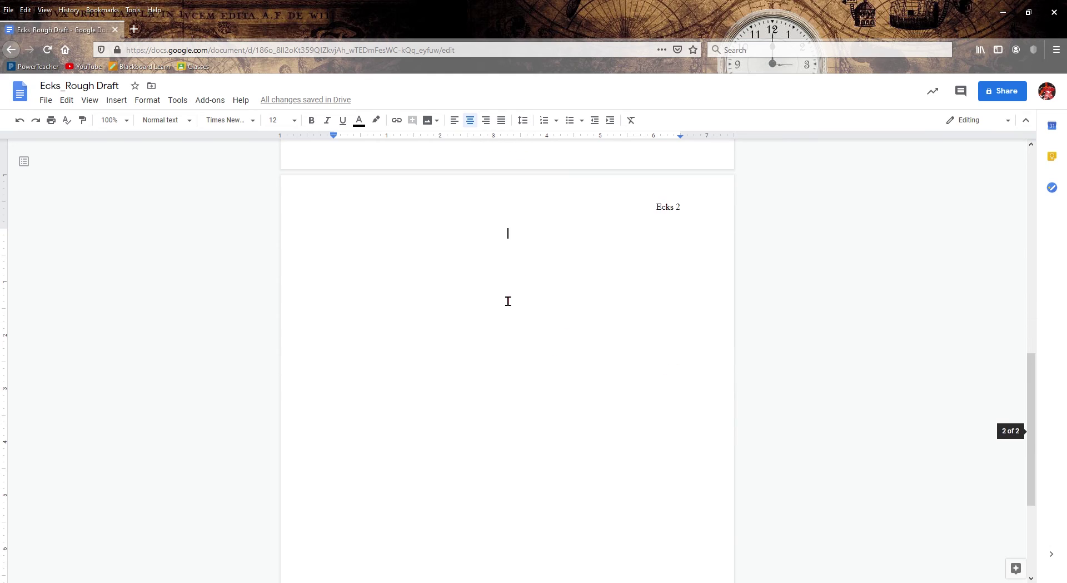
{"action": "left_click", "coordinate": [523, 453]}
{"action": "key", "text": "ctrl+shift+l"}
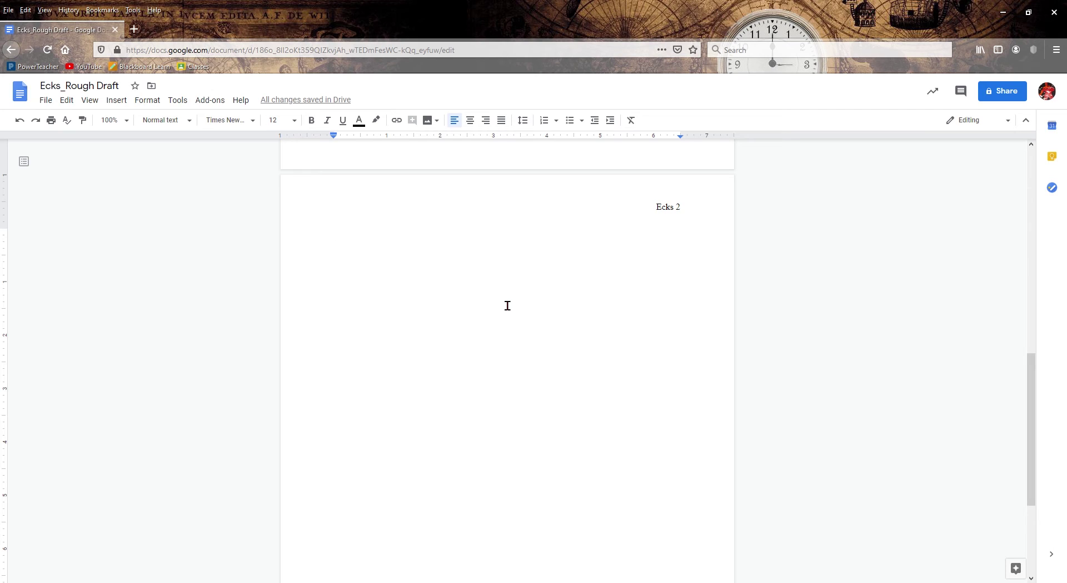
{"action": "type", "text": "Bran"}
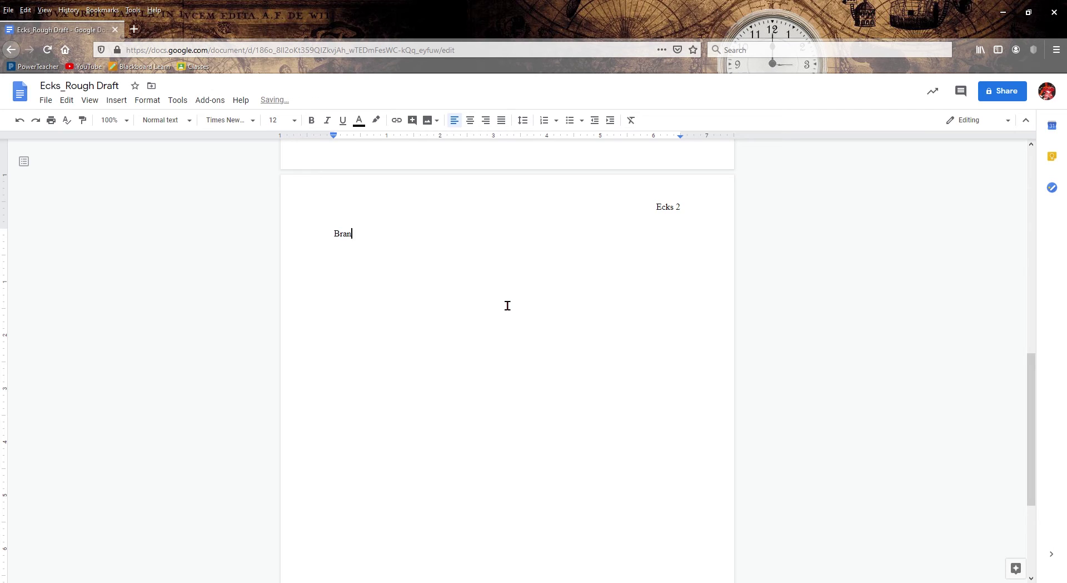
{"action": "type", "text": "don Ecks M"}
{"action": "type", "text": "r. Teacher "}
{"action": "type", "text": "Period 47 "}
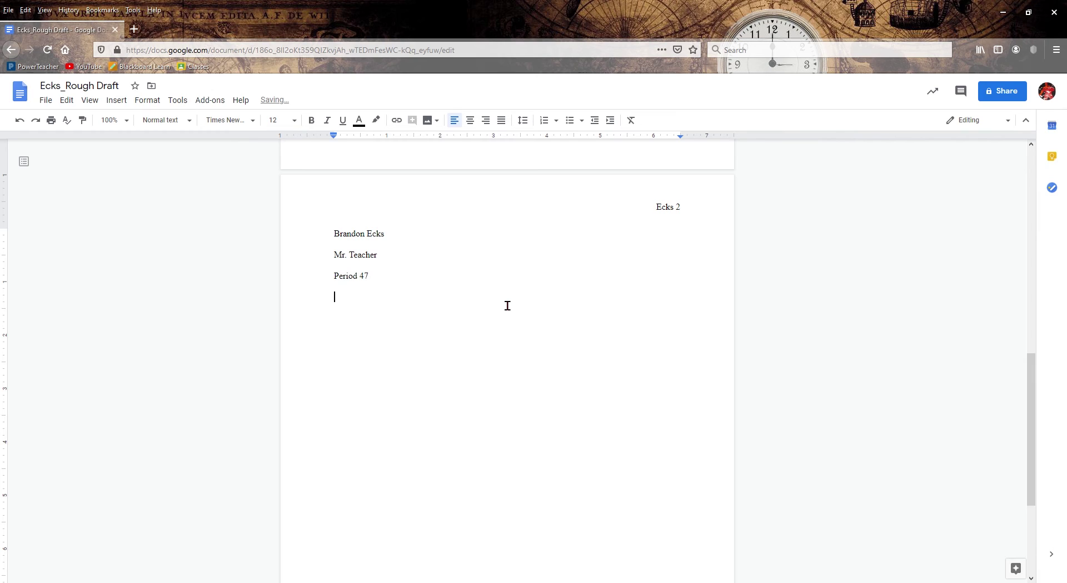
{"action": "type", "text": "31 February 2020"}
Add a centred 'Title of Paper' line, with the following line left-aligned
{"action": "left_click", "coordinate": [475, 125]}
{"action": "type", "text": "Title of Paper"}
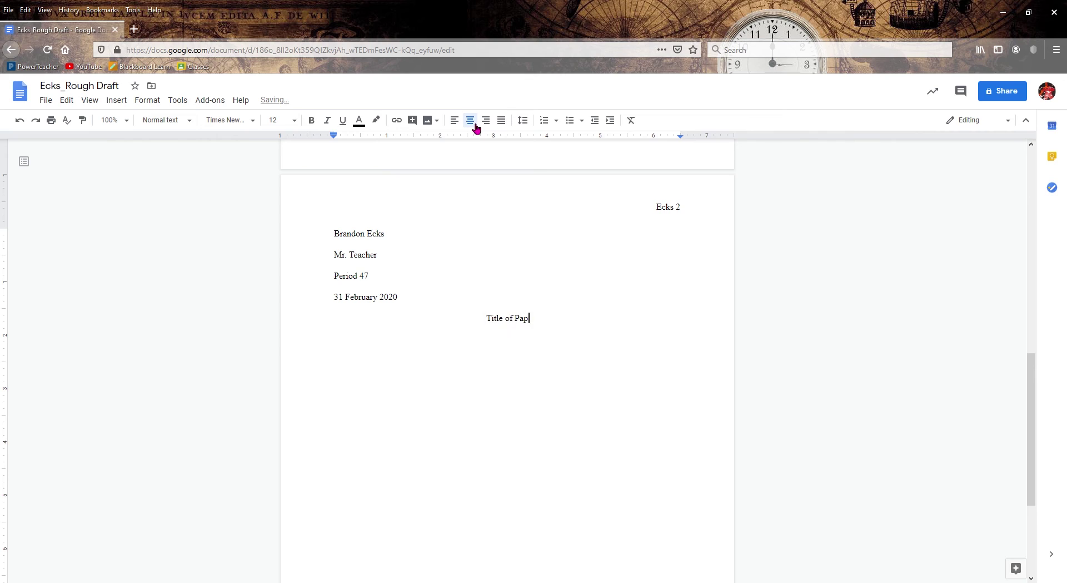
{"action": "key", "text": "Return"}
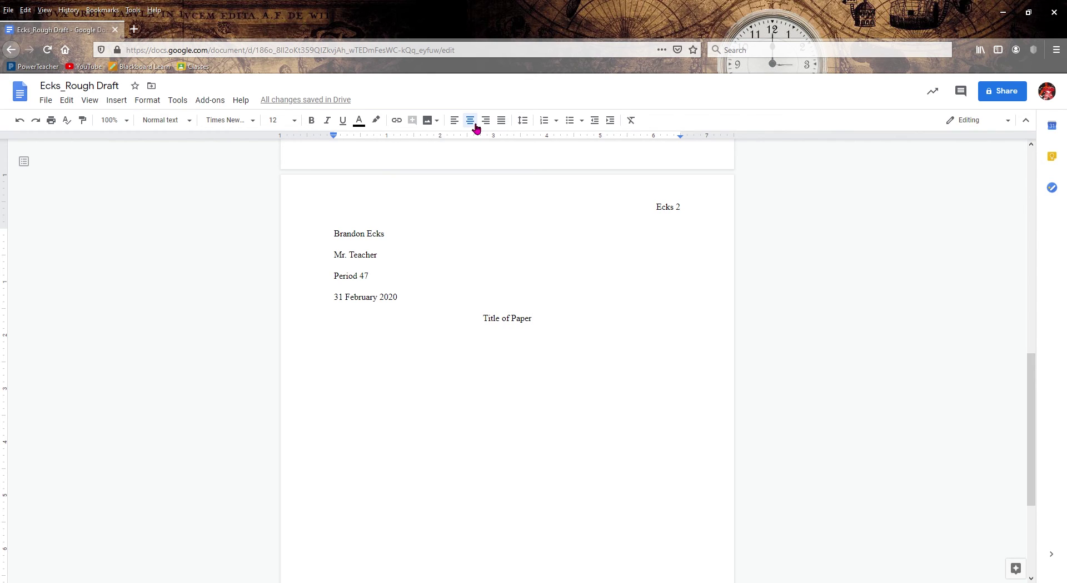
{"action": "key", "text": "ctrl+shift+l"}
{"action": "scroll", "coordinate": [438, 461], "scroll_direction": "up", "scroll_amount": 3}
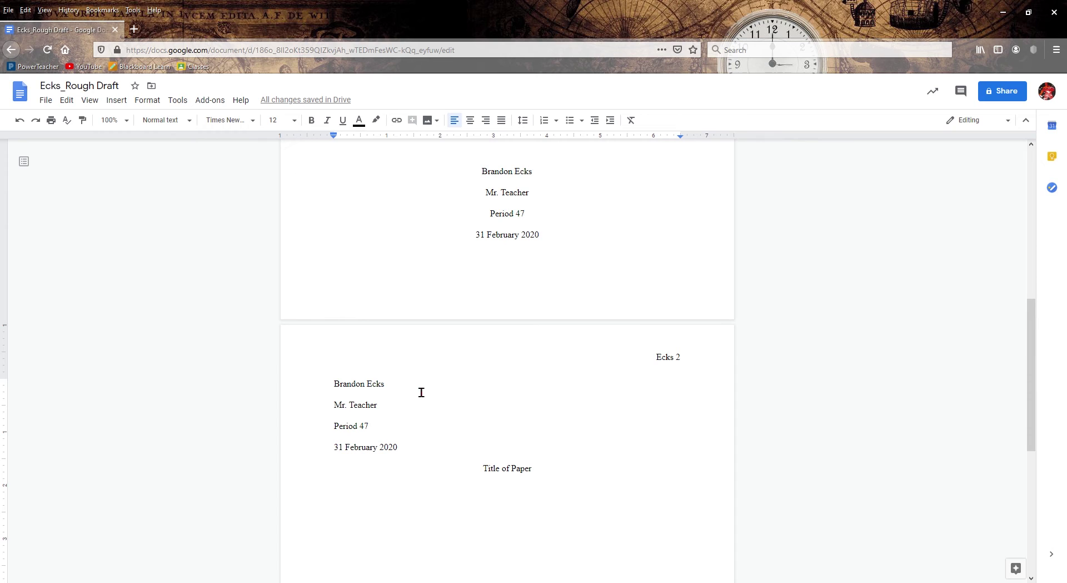
{"action": "double_click", "coordinate": [563, 371]}
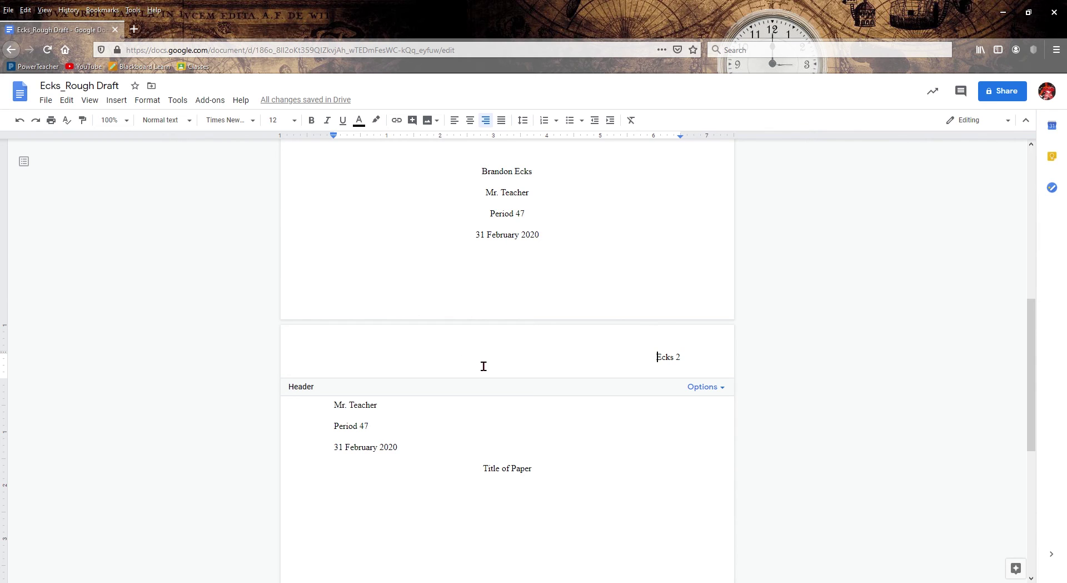
{"action": "left_click", "coordinate": [438, 453]}
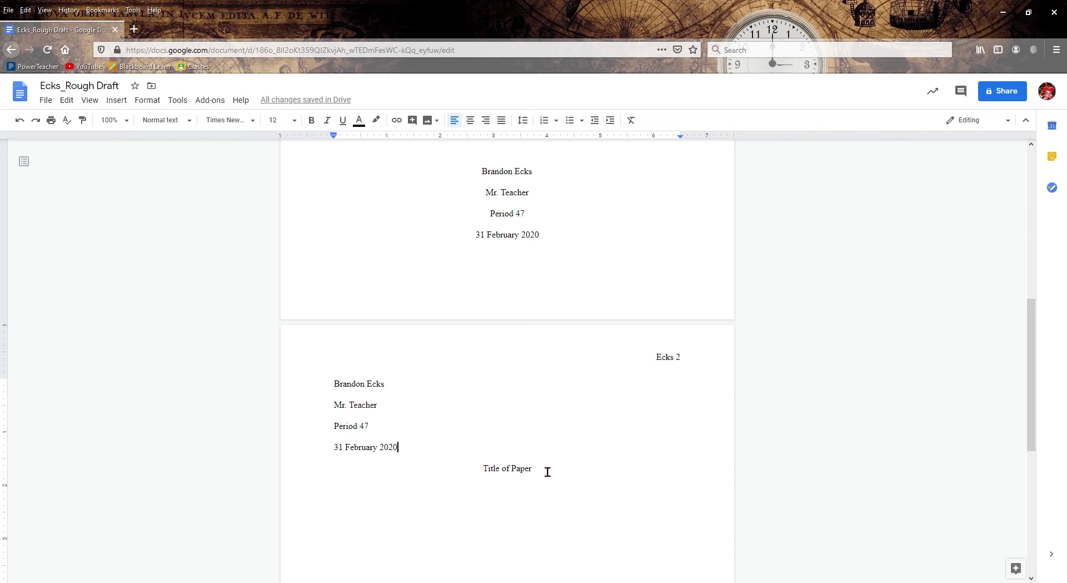
{"action": "scroll", "coordinate": [550, 522], "scroll_direction": "down", "scroll_amount": 3}
{"action": "left_click", "coordinate": [419, 424]}
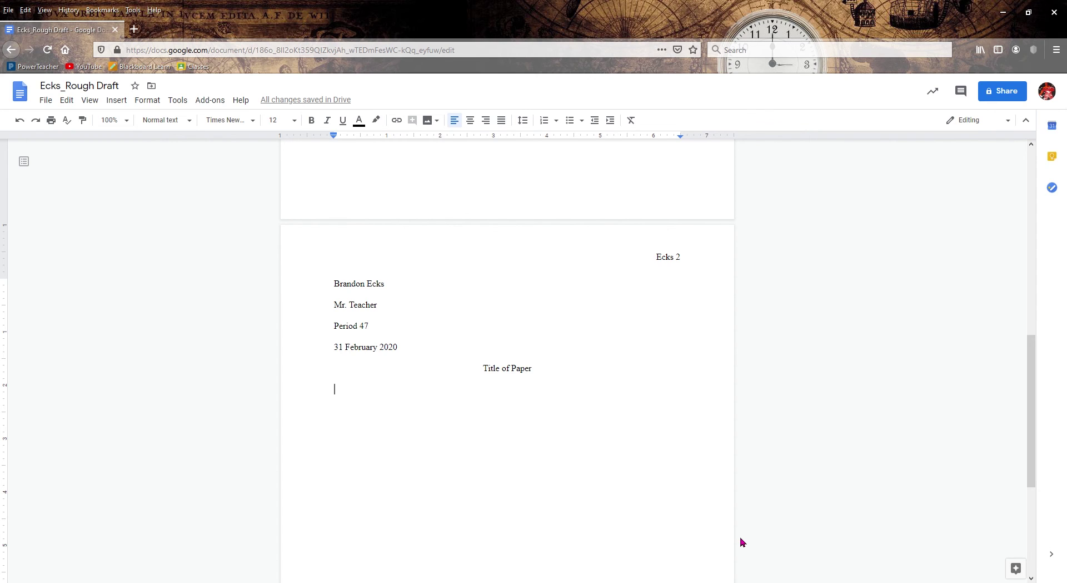
Indent with a tab and type 'This is my intro, in order to indent, I pressed the tab key one time.'
{"action": "key", "text": "Tab"}
{"action": "type", "text": "This"}
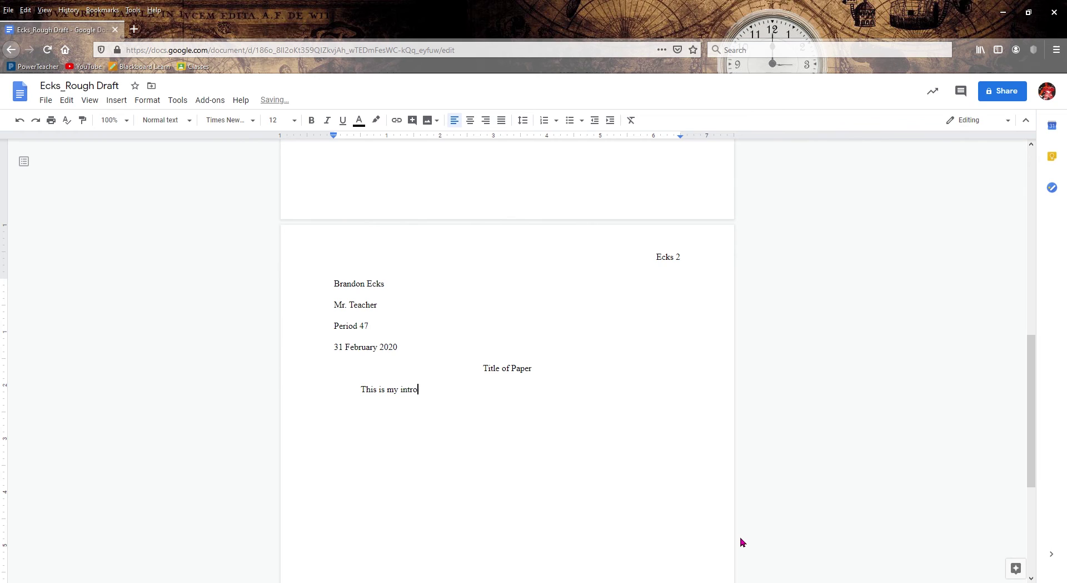
{"action": "type", "text": " is my intro, in order to indent, I pressed the tab"}
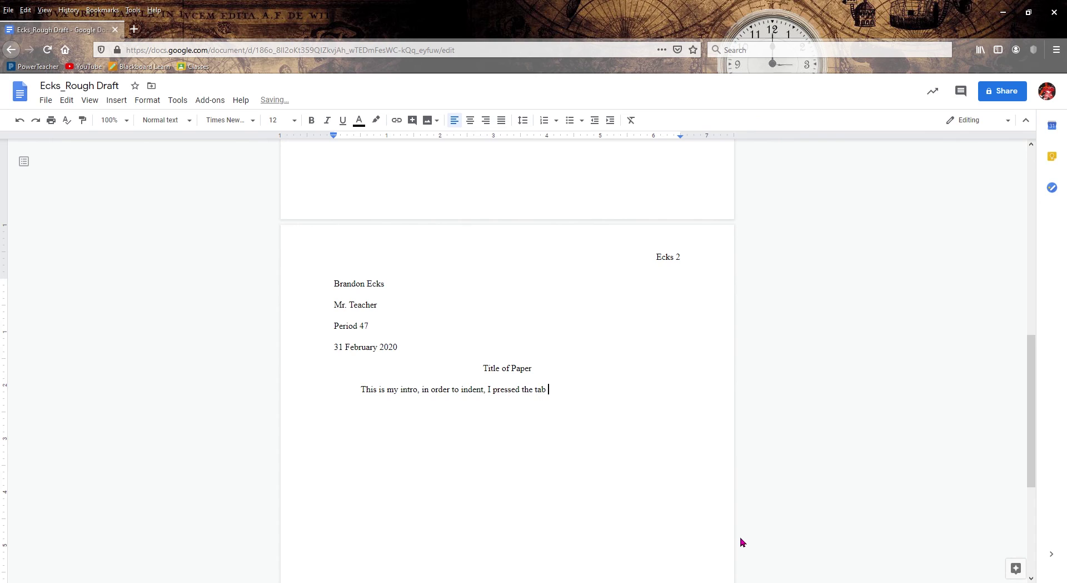
{"action": "type", "text": " key one time."}
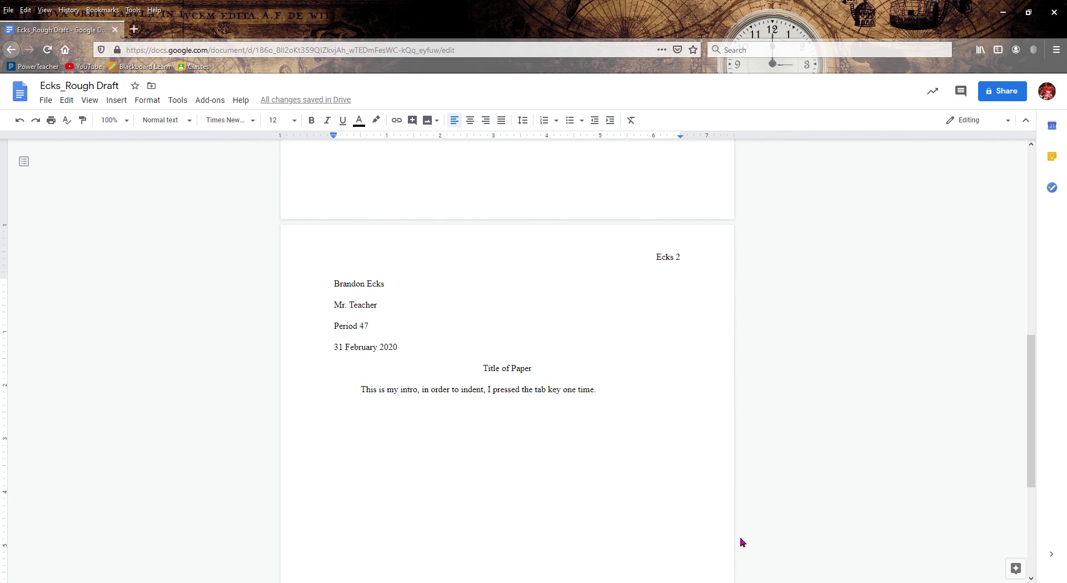
Add blank lines after the intro sentence to move down onto page 3
{"action": "scroll", "coordinate": [645, 514], "scroll_direction": "down", "scroll_amount": 2}
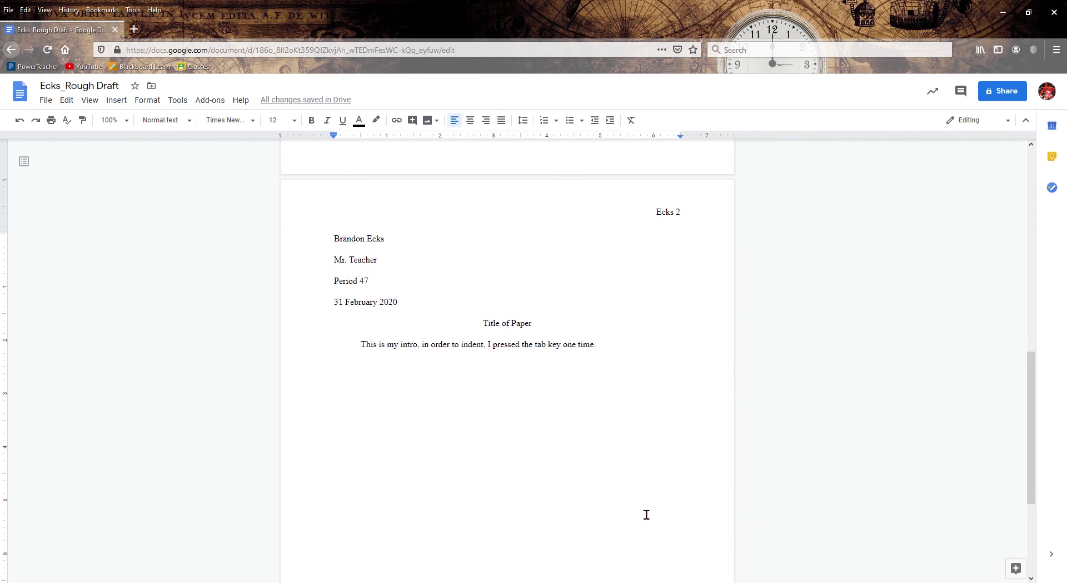
{"action": "scroll", "coordinate": [491, 521], "scroll_direction": "down", "scroll_amount": 3}
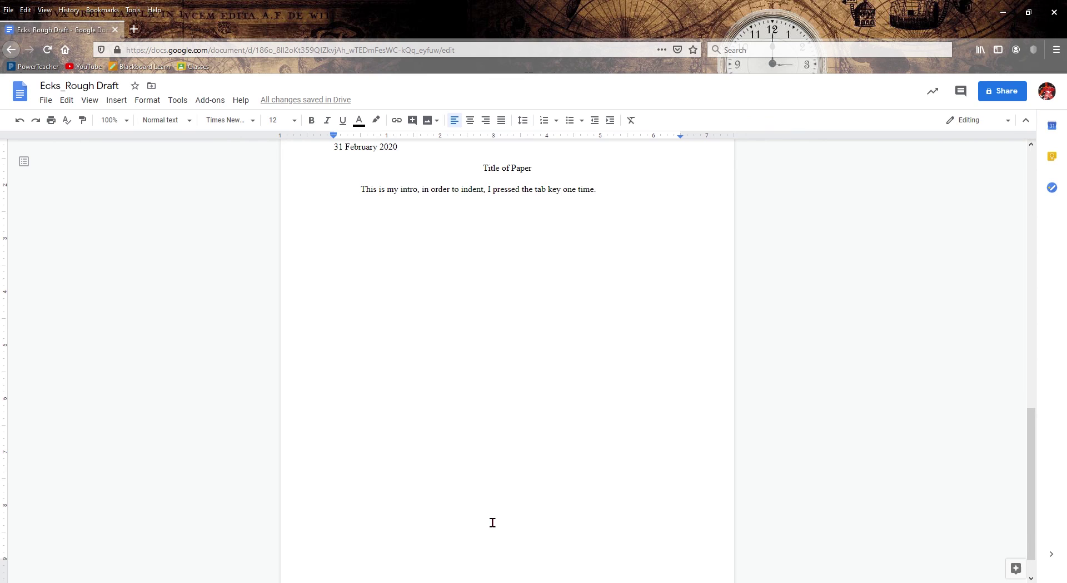
{"action": "scroll", "coordinate": [492, 522], "scroll_direction": "down", "scroll_amount": 1}
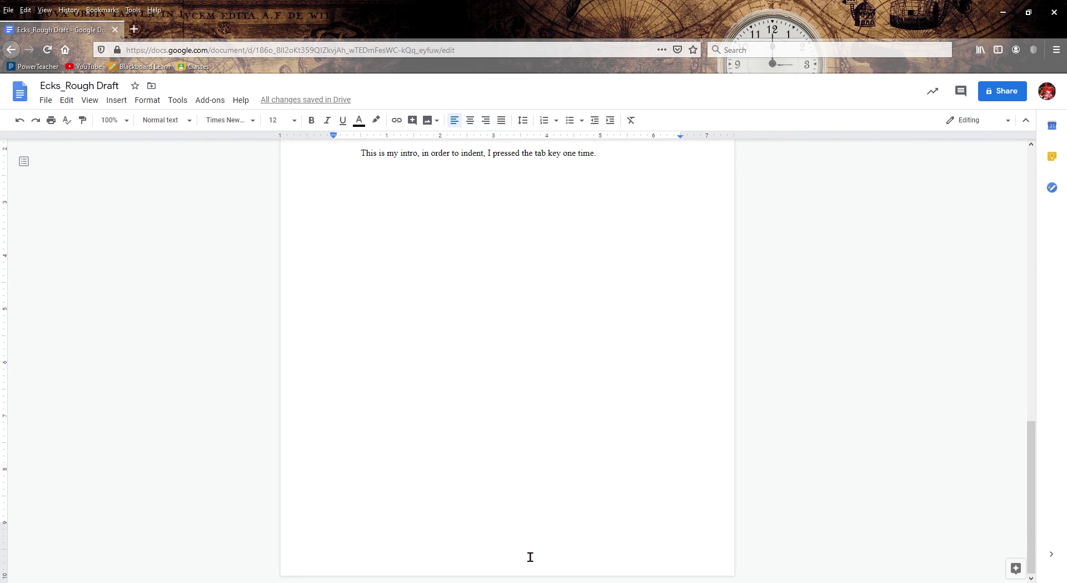
{"action": "key", "text": "Left"}
{"action": "key", "text": "Left"}
{"action": "key", "text": "Left"}
{"action": "key", "text": "Left"}
{"action": "key", "text": "Left"}
{"action": "key", "text": "Left"}
{"action": "key", "text": "Left"}
{"action": "key", "text": "End"}
{"action": "key", "text": "Return"}
{"action": "key", "text": "Return"}
{"action": "key", "text": "Return"}
{"action": "key", "text": "Return"}
{"action": "key", "text": "Return"}
{"action": "key", "text": "Return"}
{"action": "key", "text": "Return"}
{"action": "key", "text": "Return"}
{"action": "key", "text": "Return"}
{"action": "key", "text": "Return"}
{"action": "key", "text": "Return"}
{"action": "key", "text": "Return"}
{"action": "key", "text": "Return"}
{"action": "key", "text": "Return"}
{"action": "key", "text": "Return"}
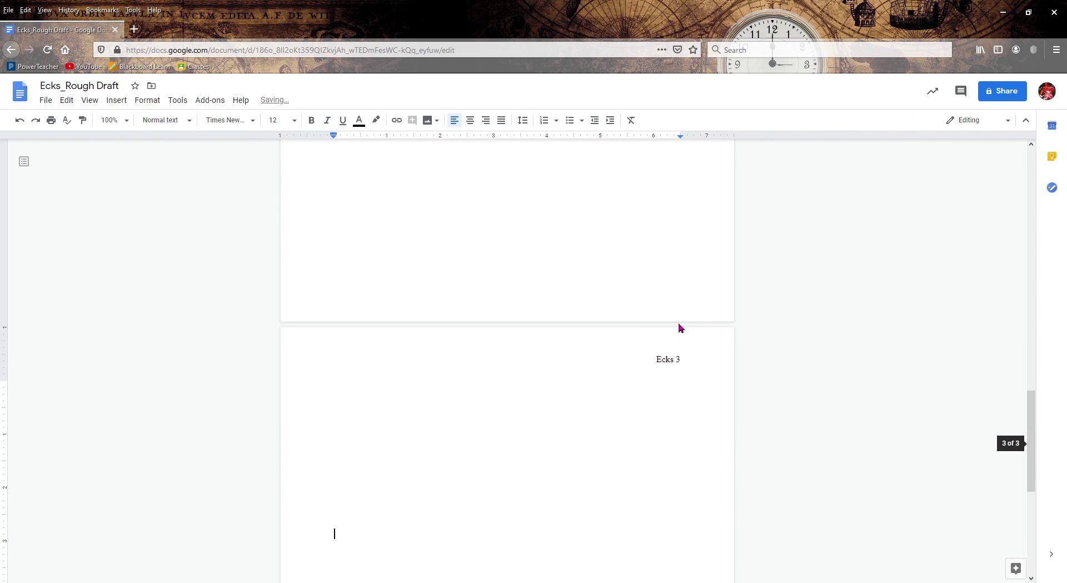
Type 'This is finally my conclusion' and continue onto a new page 4
{"action": "key", "text": "Return"}
{"action": "key", "text": "Return"}
{"action": "key", "text": "Return"}
{"action": "key", "text": "Return"}
{"action": "key", "text": "Return"}
{"action": "key", "text": "Return"}
{"action": "key", "text": "Return"}
{"action": "key", "text": "Return"}
{"action": "key", "text": "Return"}
{"action": "key", "text": "Return"}
{"action": "key", "text": "Return"}
{"action": "key", "text": "Return"}
{"action": "key", "text": "Return"}
{"action": "key", "text": "Return"}
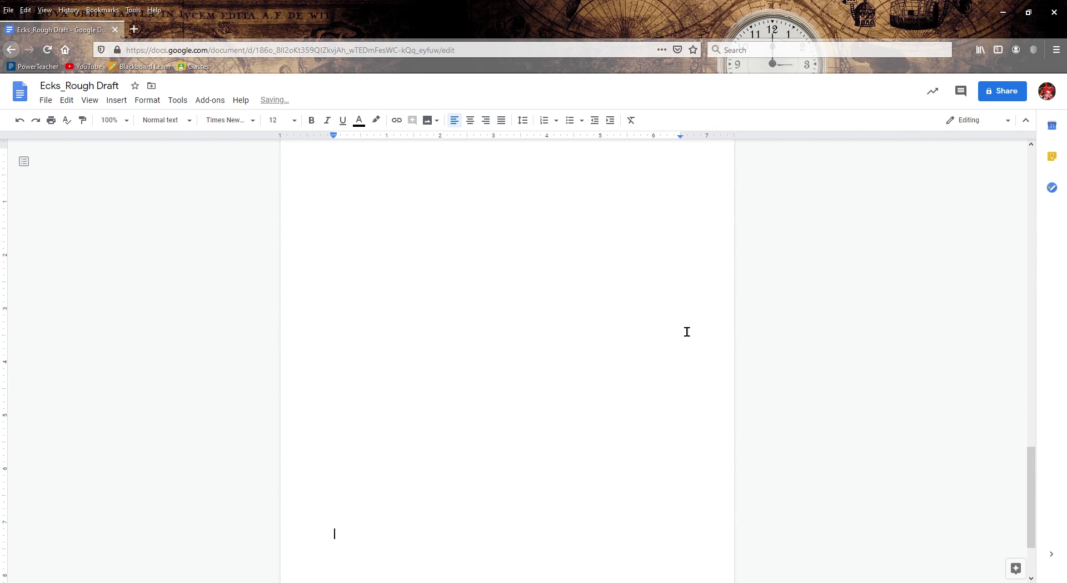
{"action": "type", "text": "This is finally my conclusion"}
{"action": "key", "text": "Return"}
{"action": "key", "text": "Return"}
{"action": "key", "text": "Return"}
{"action": "key", "text": "Return"}
{"action": "key", "text": "Return"}
{"action": "key", "text": "Return"}
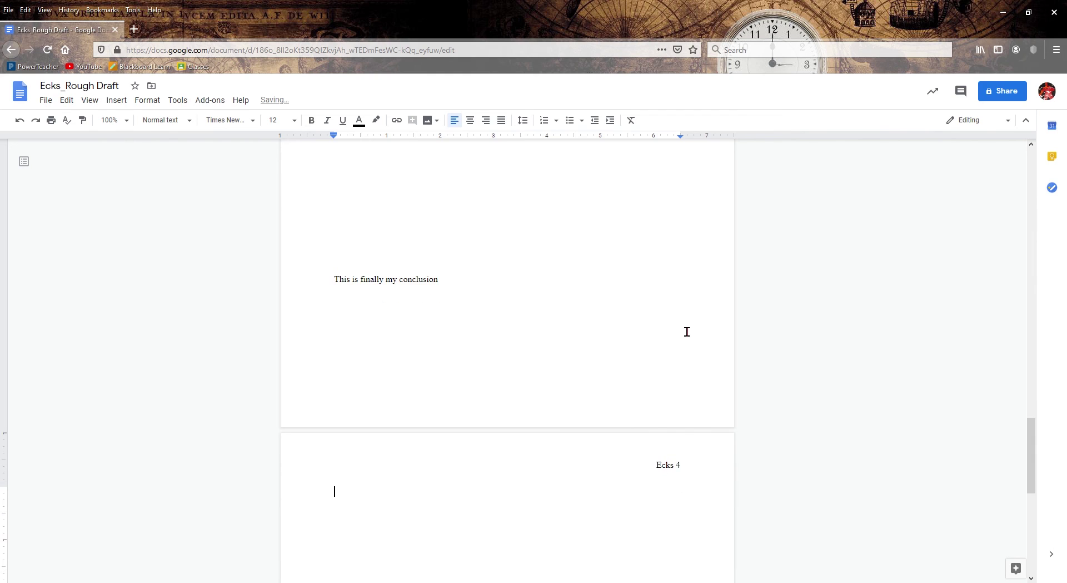
{"action": "scroll", "coordinate": [687, 331], "scroll_direction": "up", "scroll_amount": 1}
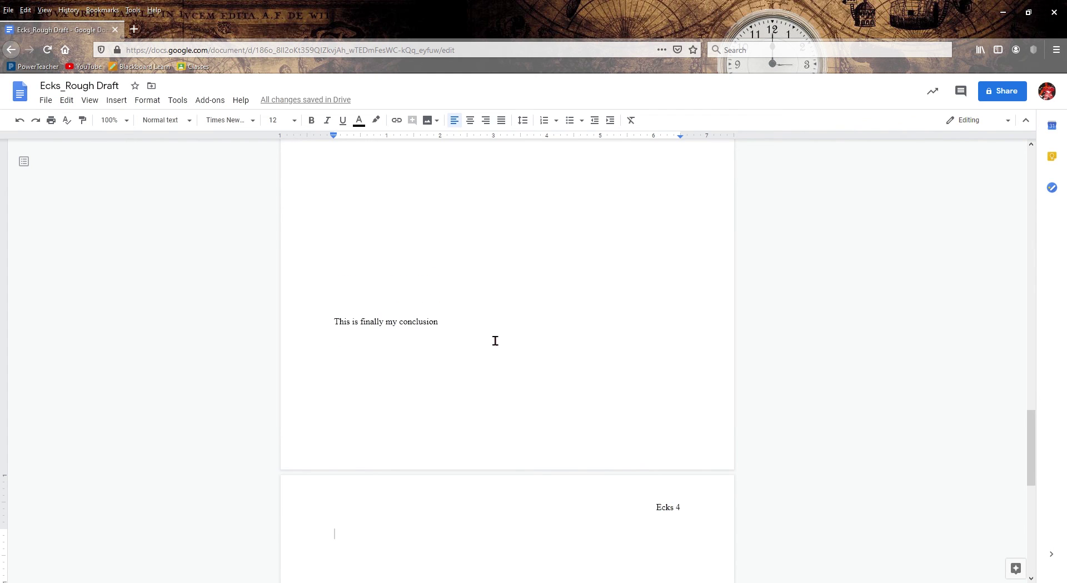
{"action": "scroll", "coordinate": [495, 341], "scroll_direction": "down", "scroll_amount": 2}
{"action": "scroll", "coordinate": [461, 421], "scroll_direction": "down", "scroll_amount": 1}
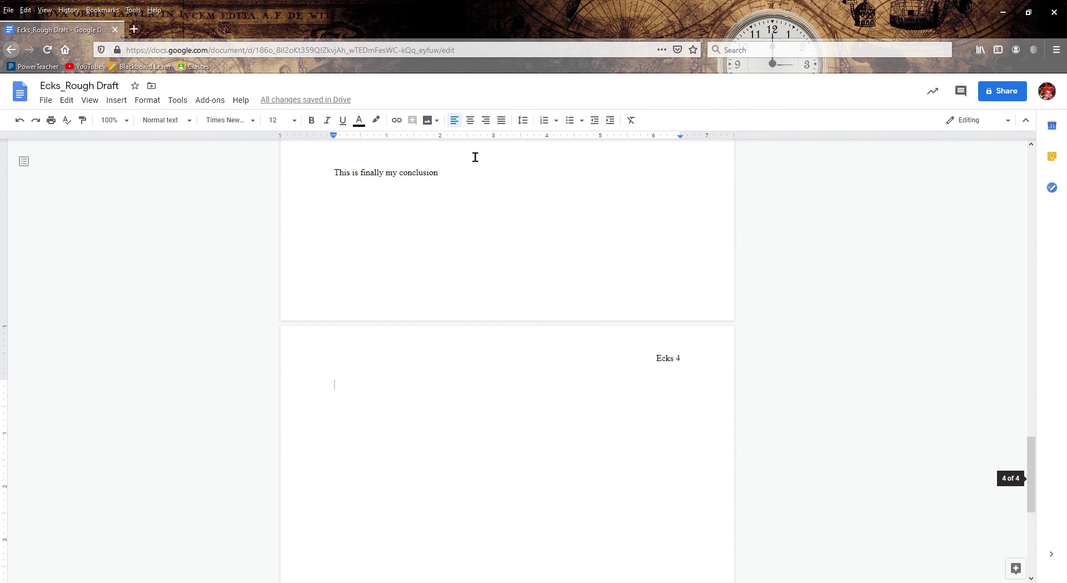
{"action": "scroll", "coordinate": [484, 479], "scroll_direction": "down", "scroll_amount": 1}
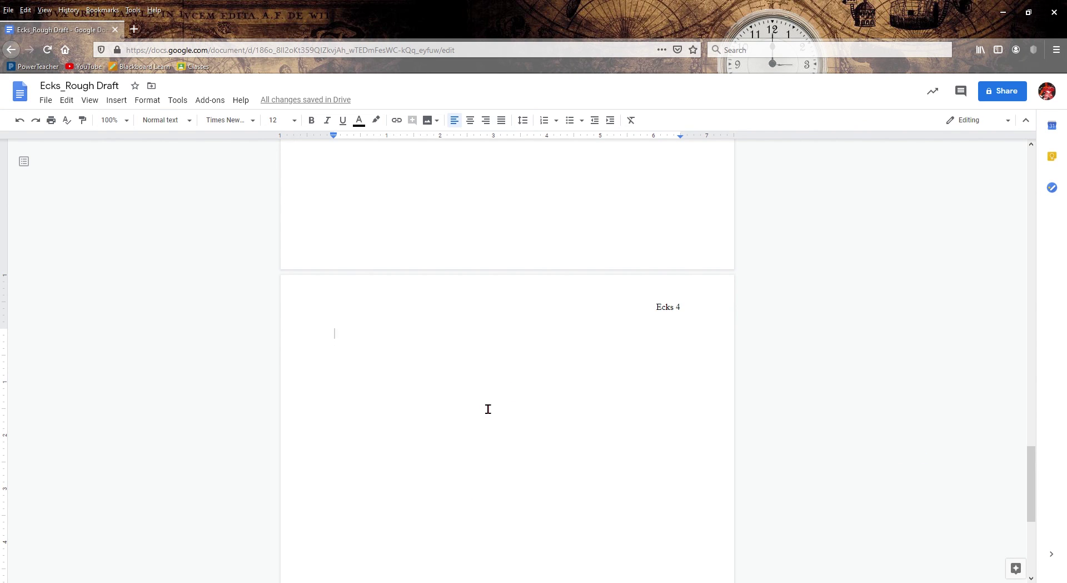
Type a centred 'Work Cited' heading on page 4 and left-align the next line
{"action": "left_click", "coordinate": [474, 124]}
{"action": "type", "text": "W"}
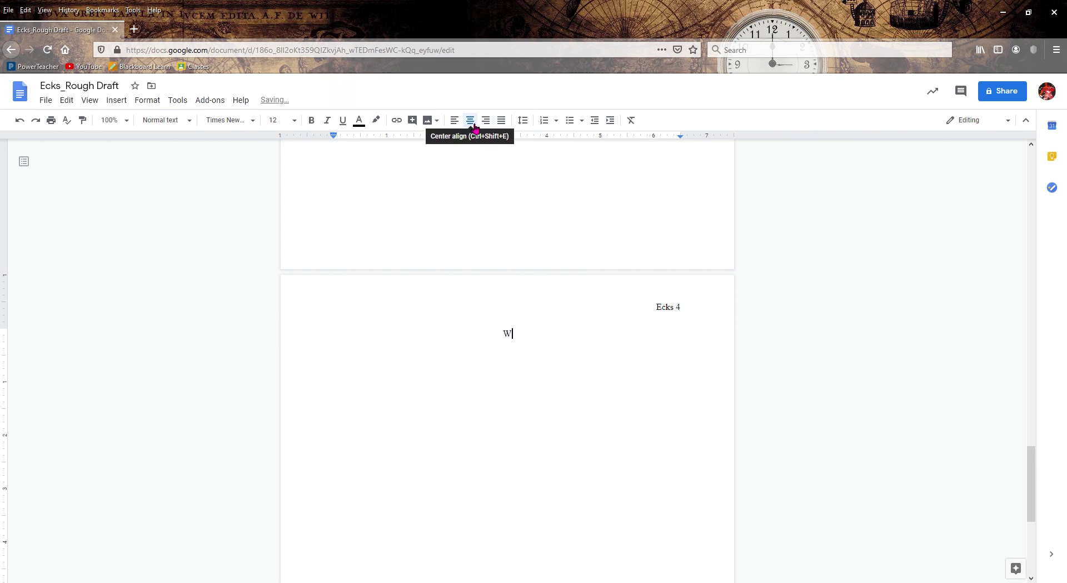
{"action": "type", "text": "ork Cited"}
{"action": "key", "text": "Return"}
{"action": "key", "text": "ctrl+shift+l"}
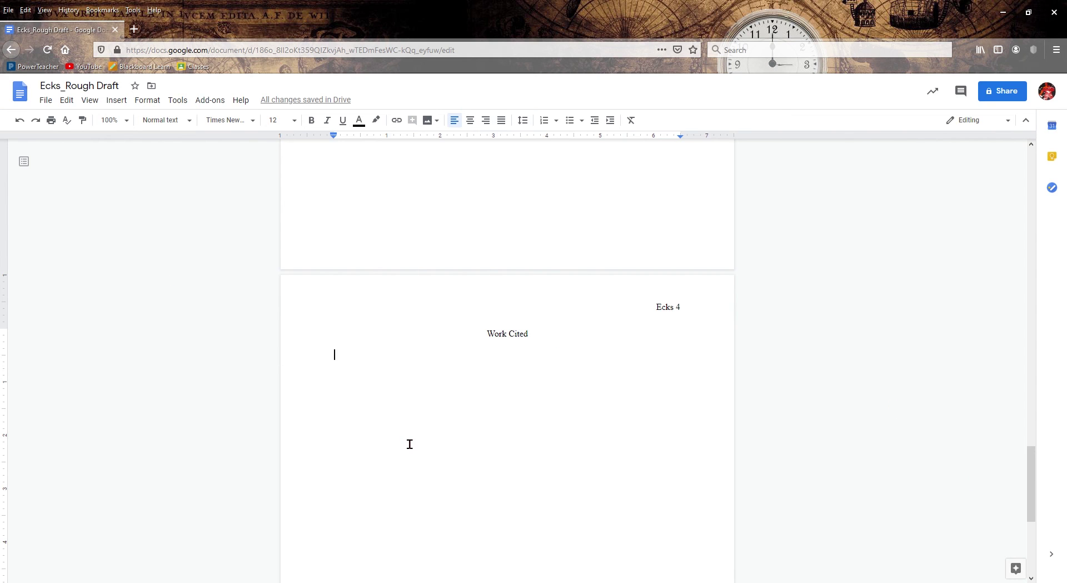
{"action": "scroll", "coordinate": [701, 525], "scroll_direction": "down", "scroll_amount": 3}
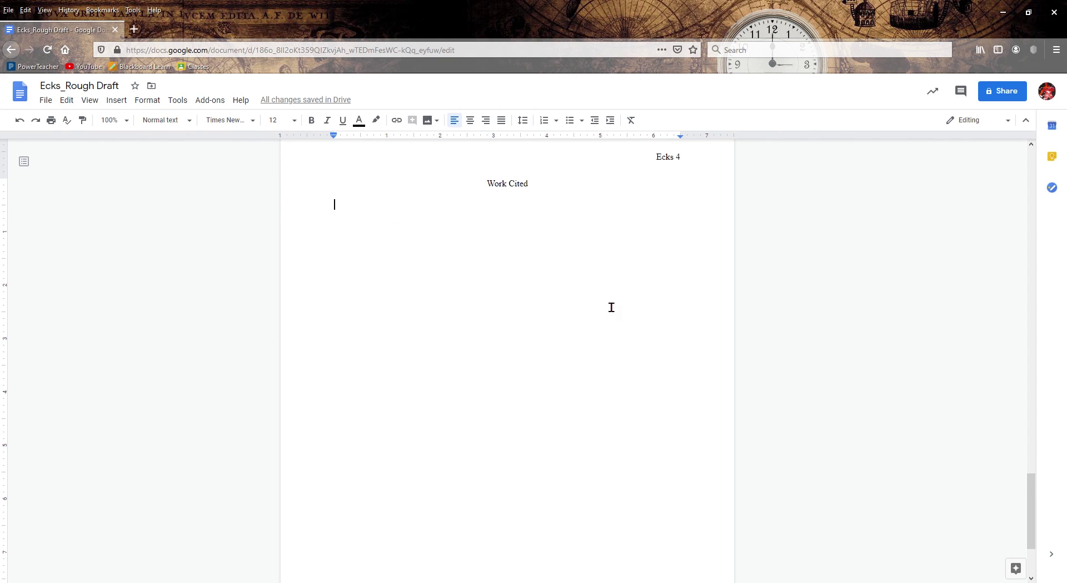
{"action": "scroll", "coordinate": [609, 499], "scroll_direction": "up", "scroll_amount": 6}
{"action": "scroll", "coordinate": [610, 499], "scroll_direction": "up", "scroll_amount": 20}
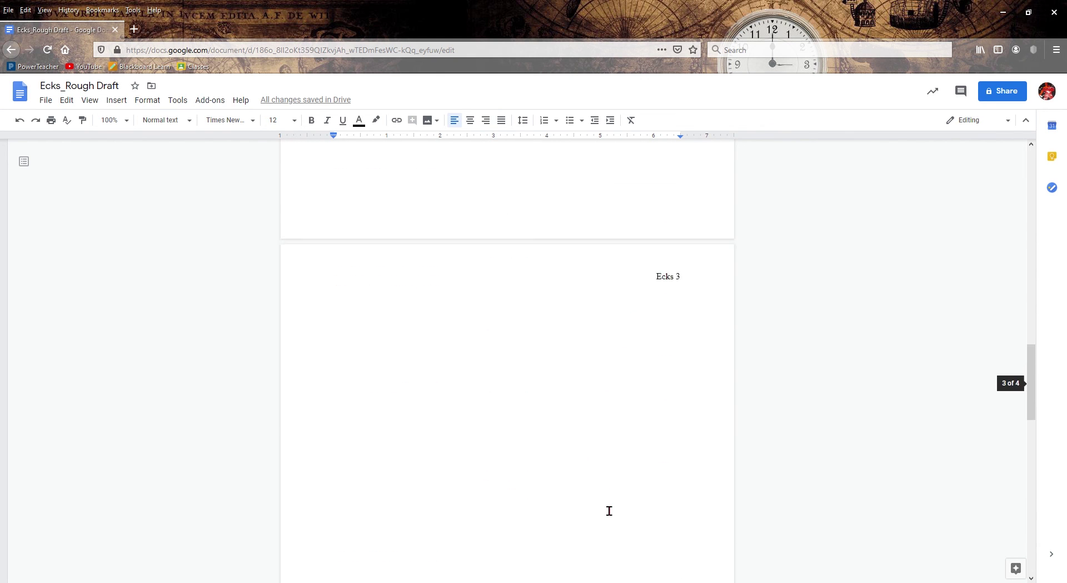
{"action": "scroll", "coordinate": [607, 462], "scroll_direction": "up", "scroll_amount": 4}
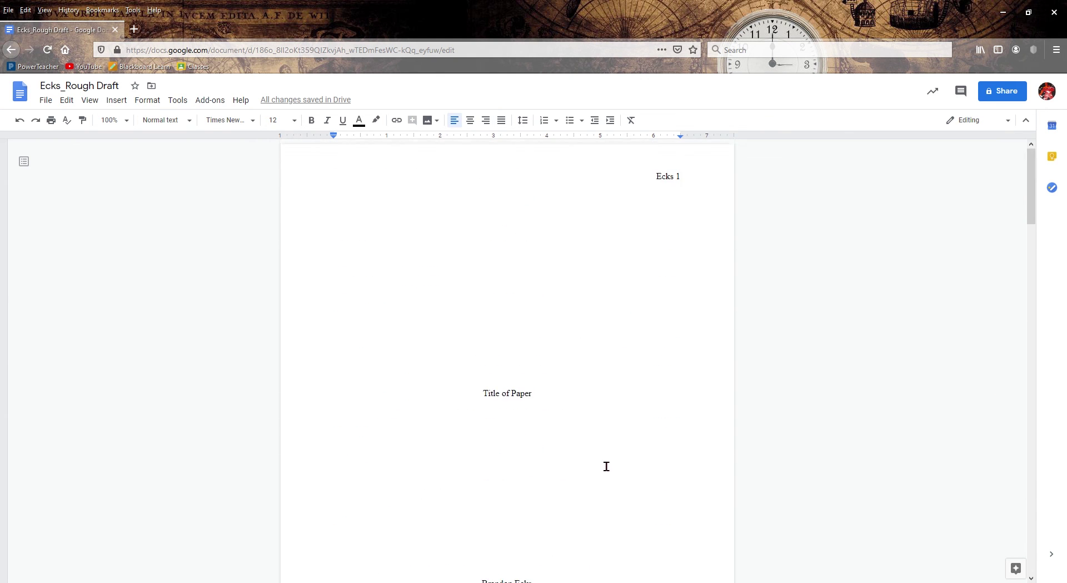
{"action": "scroll", "coordinate": [605, 467], "scroll_direction": "down", "scroll_amount": 19}
{"action": "scroll", "coordinate": [541, 536], "scroll_direction": "down", "scroll_amount": 16}
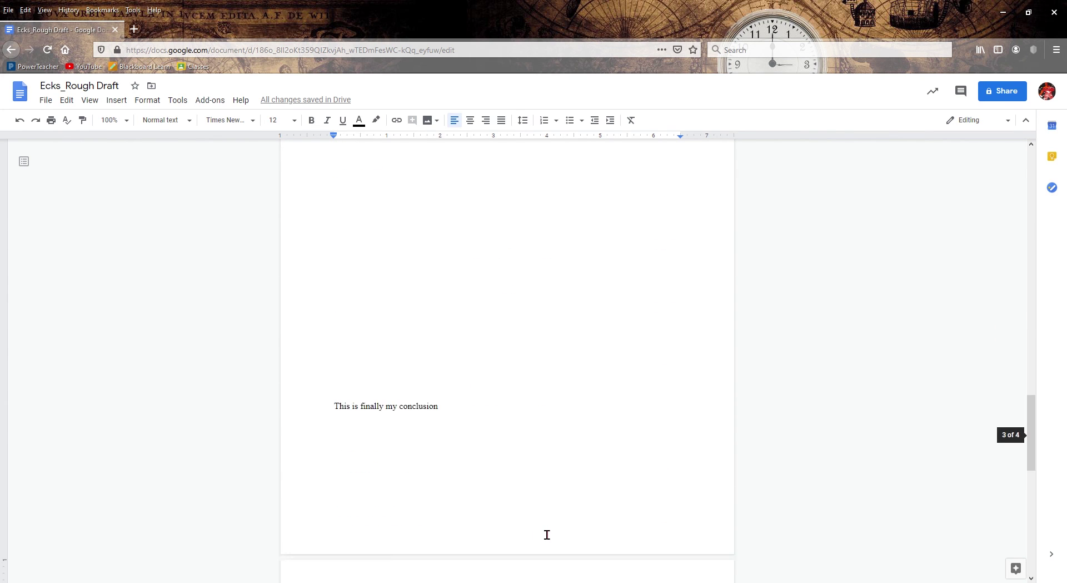
{"action": "scroll", "coordinate": [544, 543], "scroll_direction": "up", "scroll_amount": 11}
{"action": "scroll", "coordinate": [545, 543], "scroll_direction": "up", "scroll_amount": 20}
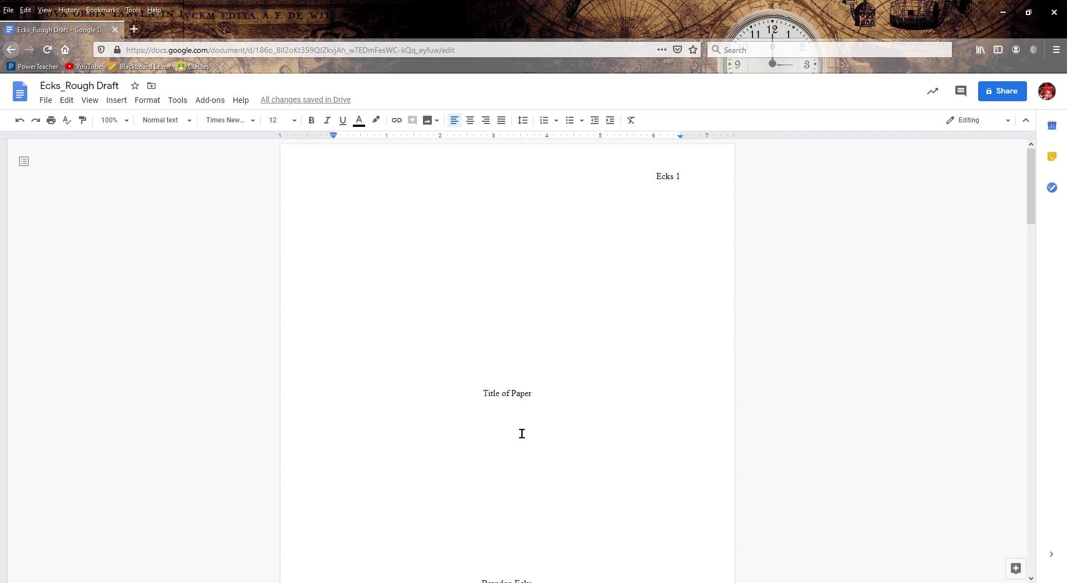
{"action": "scroll", "coordinate": [542, 492], "scroll_direction": "down", "scroll_amount": 3}
{"action": "scroll", "coordinate": [535, 495], "scroll_direction": "down", "scroll_amount": 10}
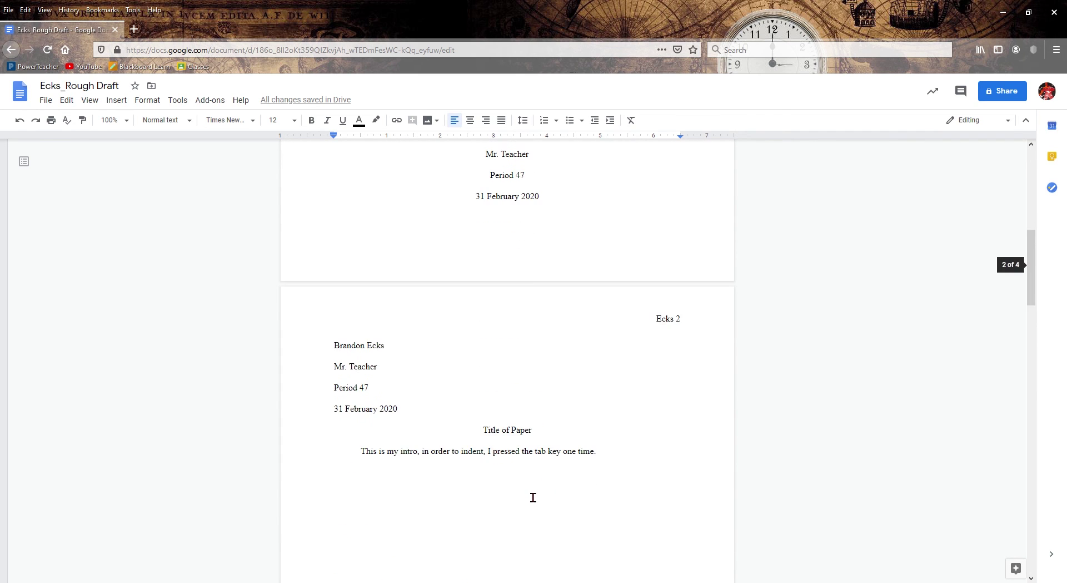
{"action": "scroll", "coordinate": [533, 496], "scroll_direction": "down", "scroll_amount": 13}
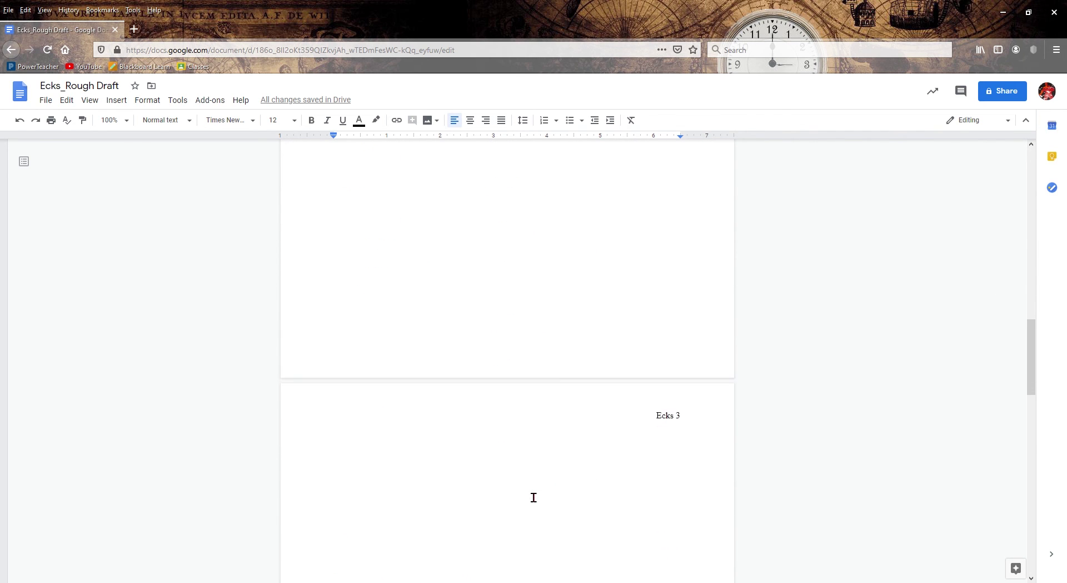
{"action": "scroll", "coordinate": [534, 497], "scroll_direction": "down", "scroll_amount": 3}
{"action": "scroll", "coordinate": [534, 497], "scroll_direction": "up", "scroll_amount": 13}
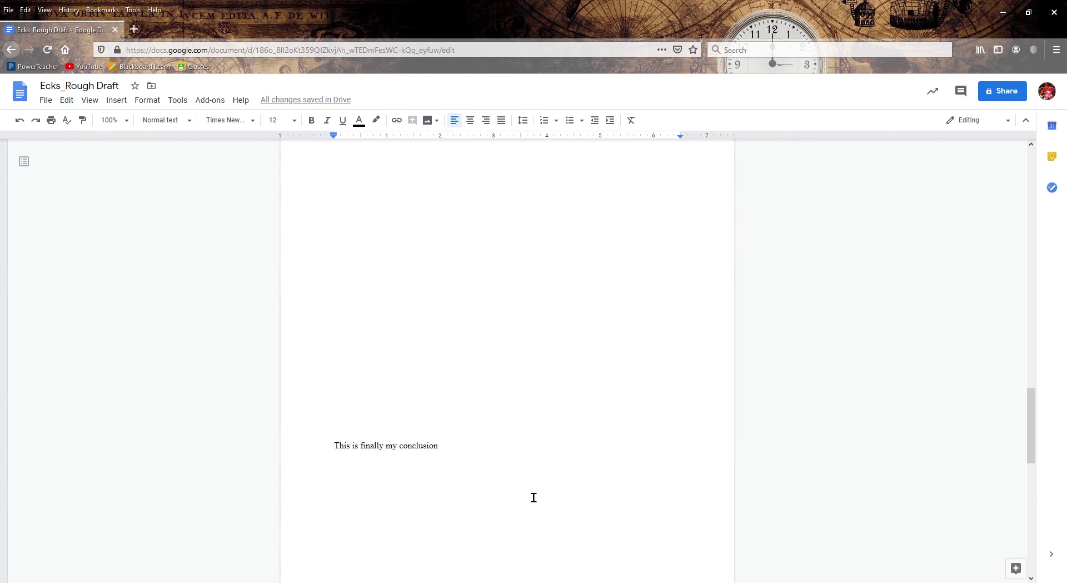